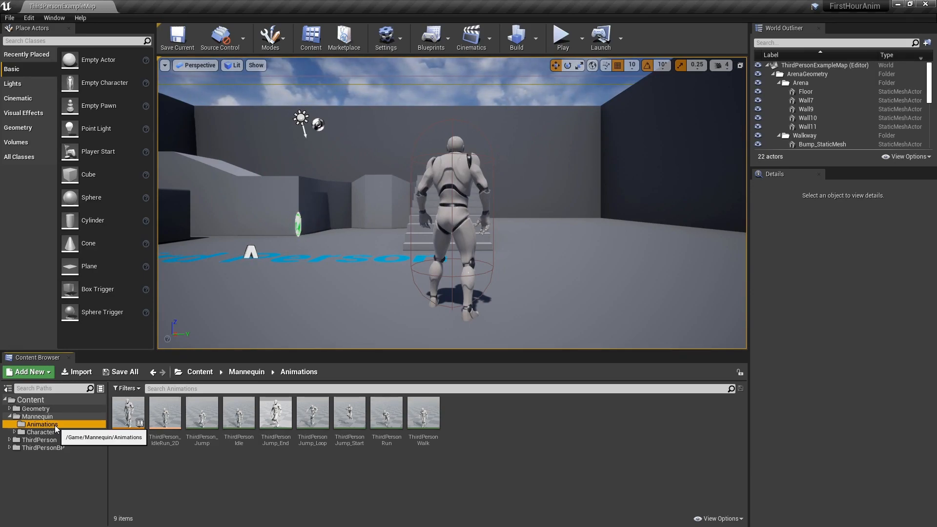
# Step: Create a MyContent folder under Content and copy the ThirdPersonWalk animation from Mannequin/Animations into it
pyautogui.click(430, 421)
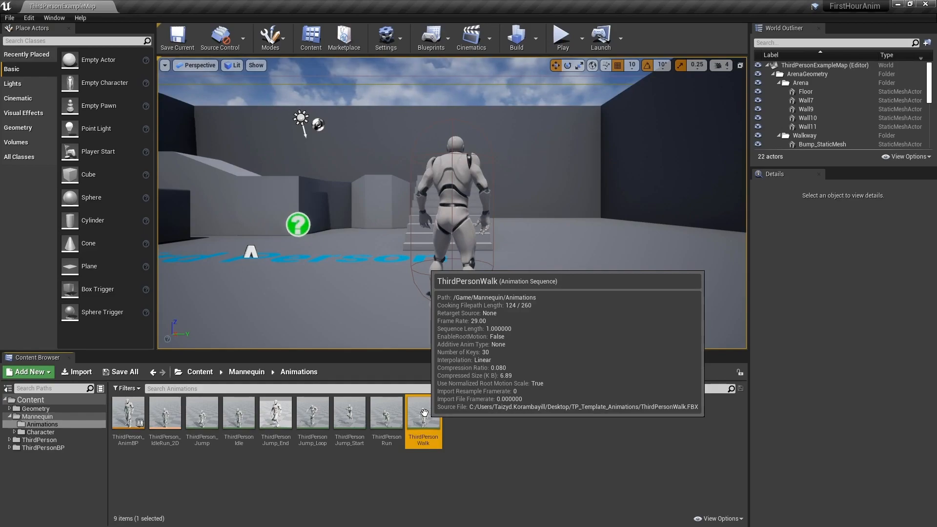
pyautogui.rightClick(34, 404)
pyautogui.click(89, 181)
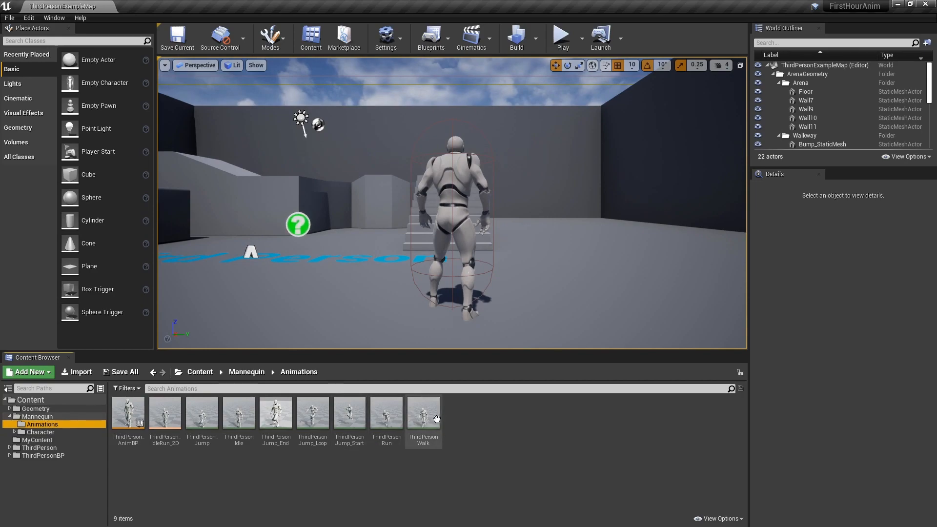
pyautogui.moveTo(427, 422); pyautogui.dragTo(40, 441)
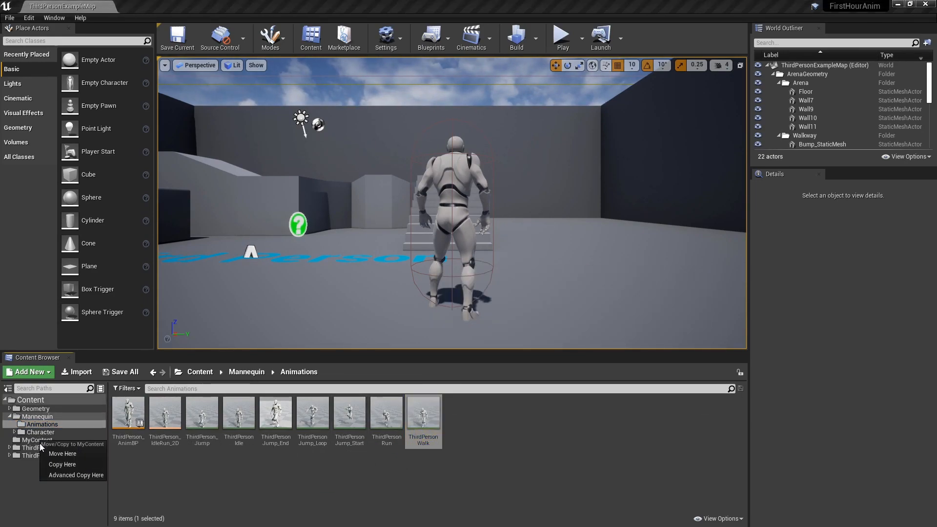
pyautogui.click(63, 464)
pyautogui.click(37, 440)
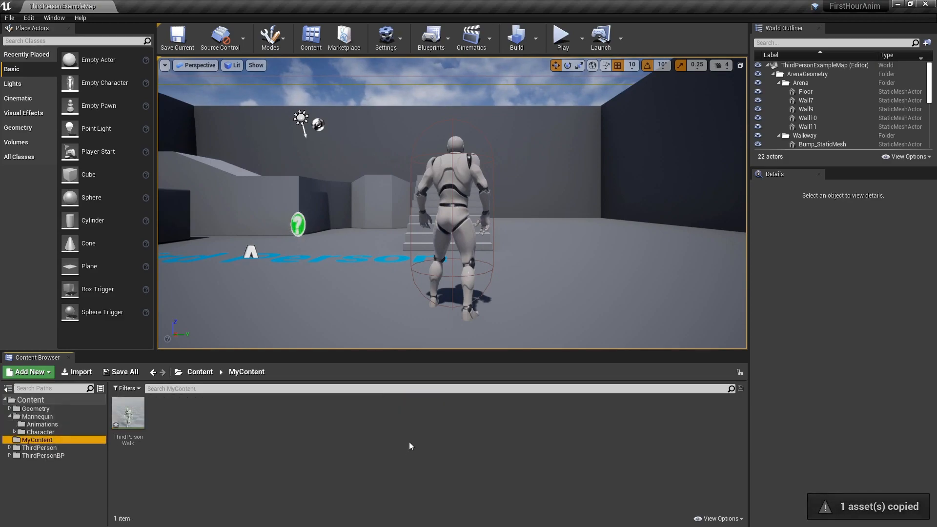
# Step: Open the copied ThirdPersonWalk animation docked beside the level editor and pause its preview at frame 0
pyautogui.doubleClick(137, 412)
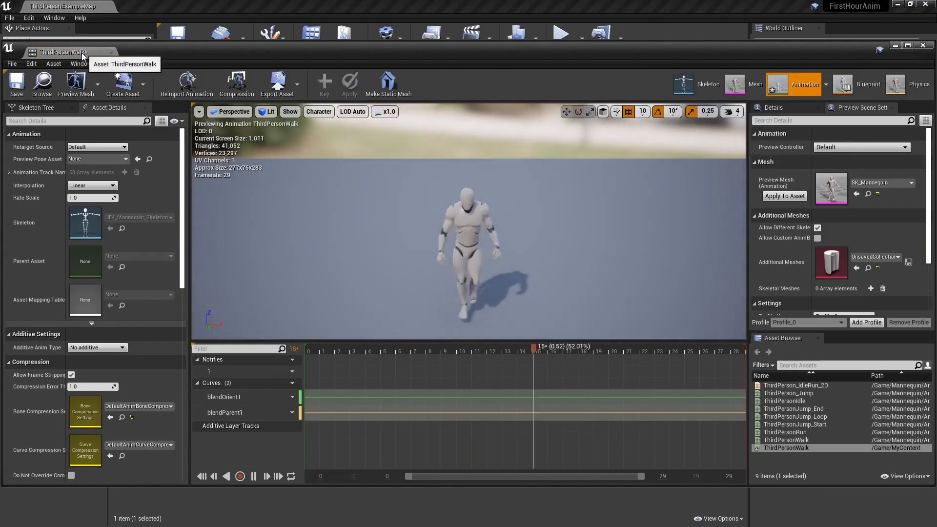
pyautogui.moveTo(81, 53); pyautogui.dragTo(185, 4)
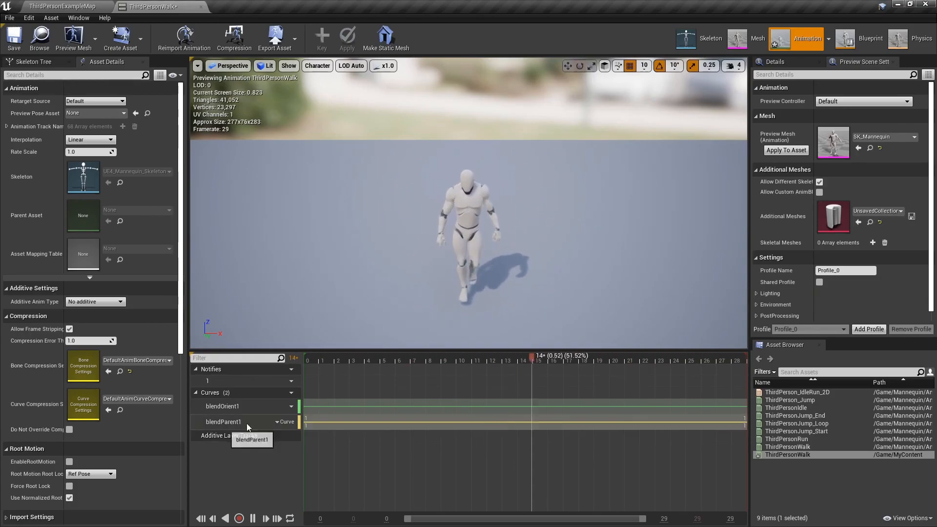
pyautogui.click(414, 359)
pyautogui.moveTo(365, 358); pyautogui.dragTo(340, 356)
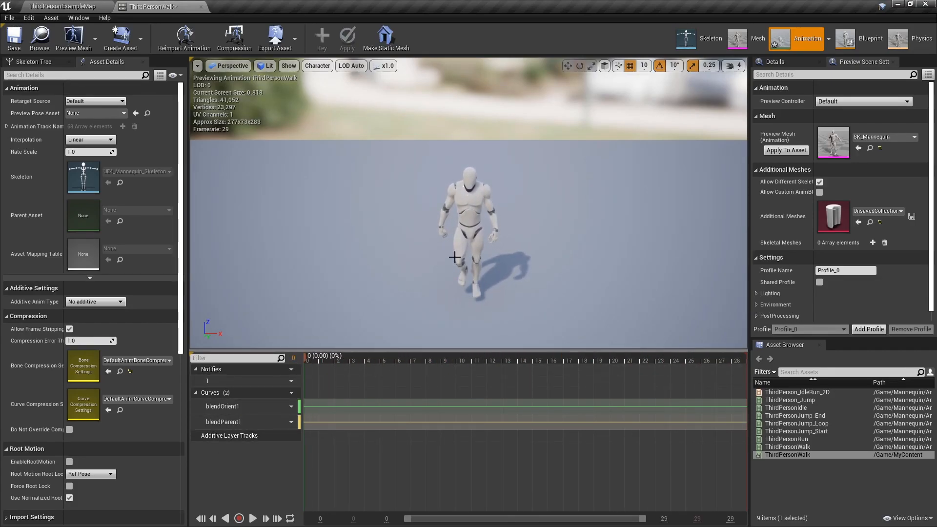
# Step: Select the mannequin's upperarm_r bone, show the skeleton tree and switch the rotation gizmo to world space
pyautogui.moveTo(449, 244); pyautogui.dragTo(513, 230)
pyautogui.moveTo(459, 231)
pyautogui.mouseDown(button='right')
pyautogui.moveTo(430, 231)
pyautogui.moveTo(459, 231)
pyautogui.mouseUp(button='right')
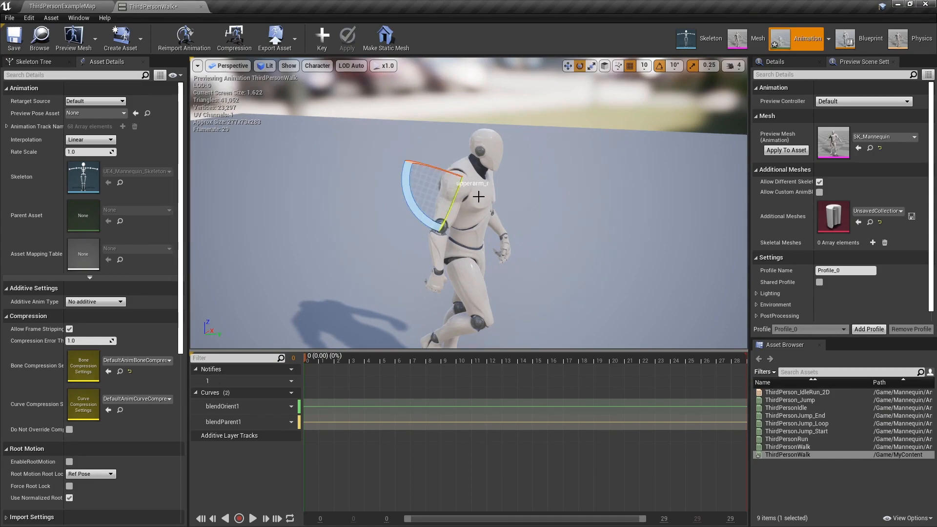
pyautogui.click(35, 62)
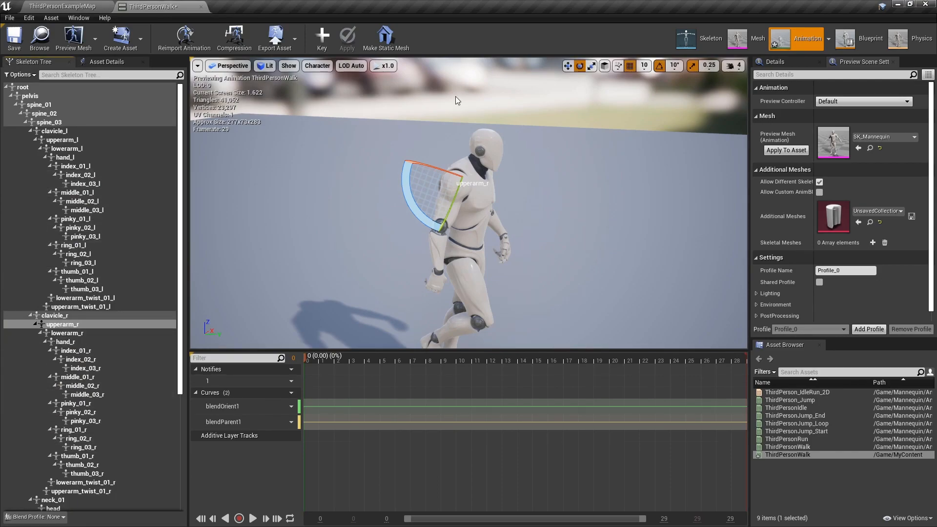
pyautogui.click(604, 67)
pyautogui.moveTo(523, 245)
pyautogui.keyDown('alt'); pyautogui.mouseDown()
pyautogui.moveTo(683, 239)
pyautogui.moveTo(523, 230)
pyautogui.mouseUp(); pyautogui.keyUp('alt')
pyautogui.press('f')
pyautogui.scroll(-5, 522, 229)
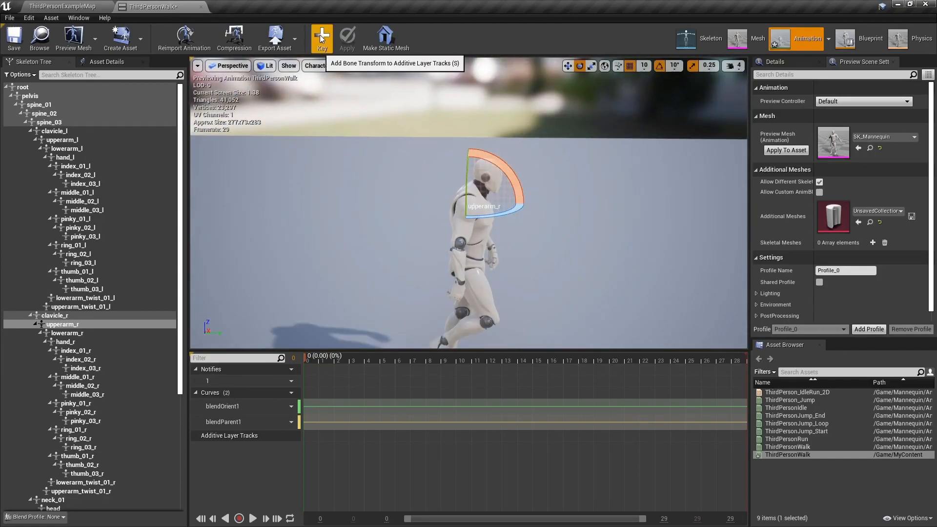
# Step: Key the upperarm_r bone at frame 0, rotate the arm forward to about shoulder height and apply the edit
pyautogui.click(323, 42)
pyautogui.moveTo(511, 173); pyautogui.dragTo(469, 126)
pyautogui.click(348, 39)
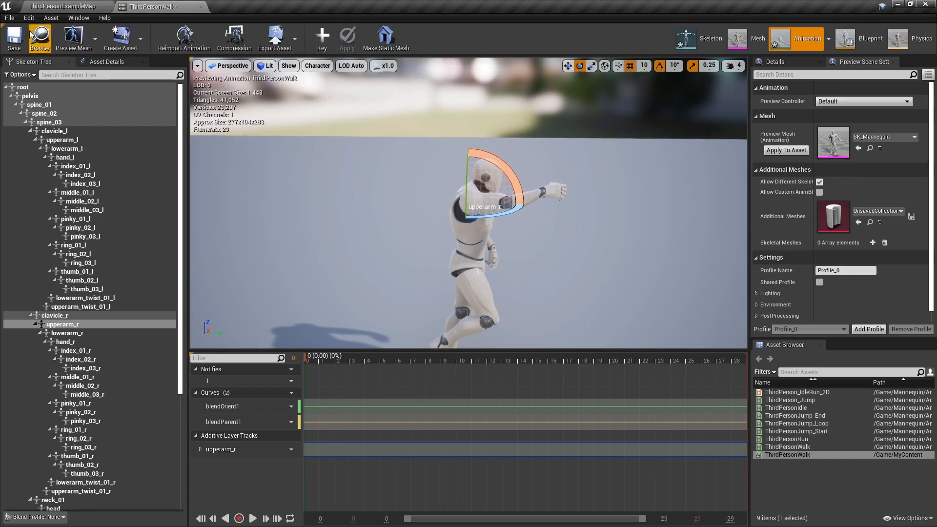
# Step: Close and reopen the ThirdPersonWalk animation from MyContent and move its playhead to about frame 3
pyautogui.click(201, 7)
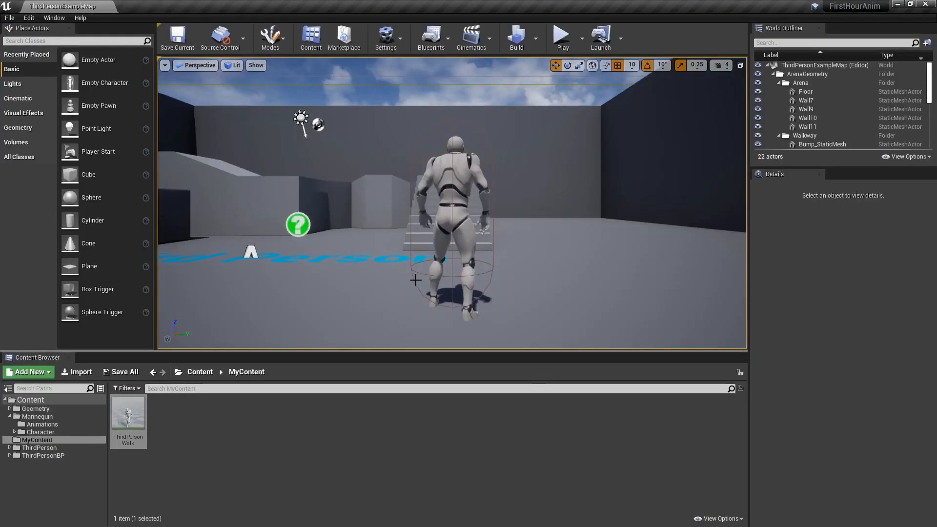
pyautogui.doubleClick(127, 414)
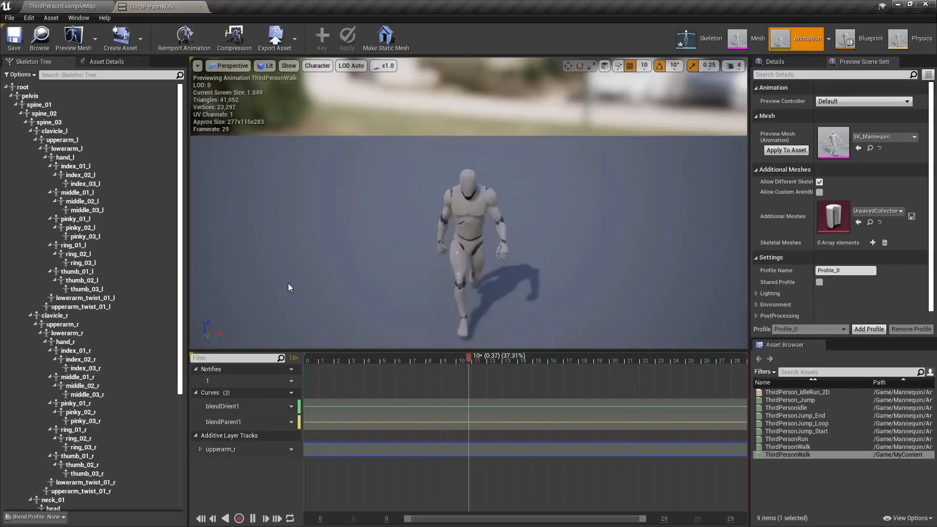
pyautogui.moveTo(472, 361); pyautogui.dragTo(359, 376)
# Step: Select the upperarm_r bone in the reopened animation and set its rotation gizmo to world space
pyautogui.click(449, 189)
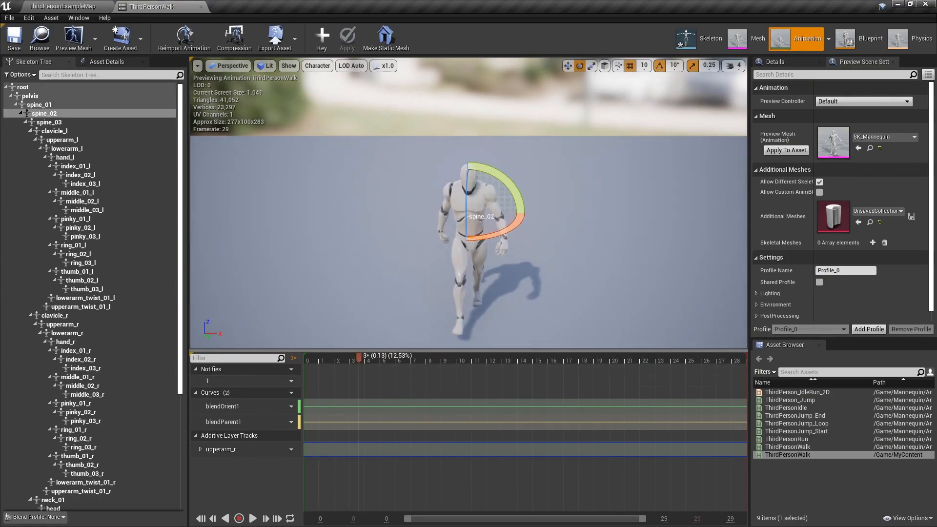
pyautogui.click(65, 324)
pyautogui.press('f')
pyautogui.keyDown('alt'); pyautogui.moveTo(327, 253); pyautogui.dragTo(508, 266); pyautogui.keyUp('alt')
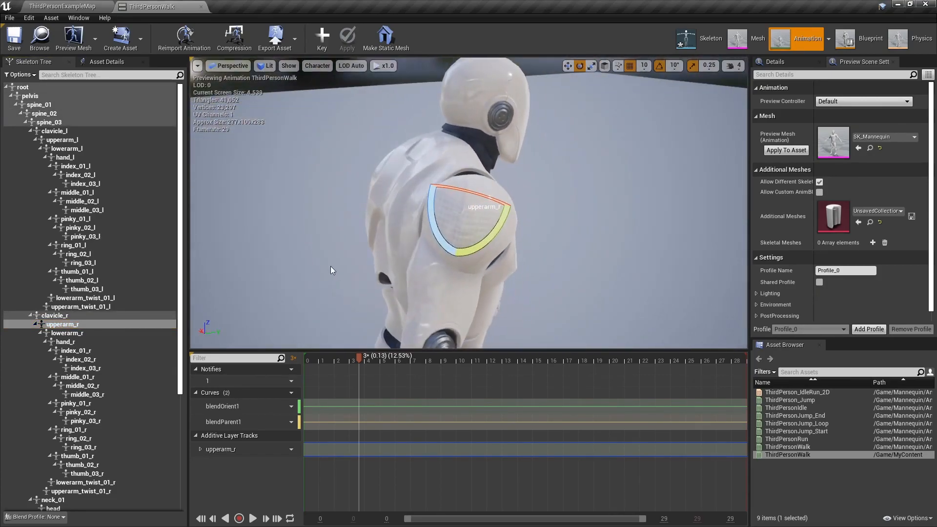
pyautogui.click(604, 66)
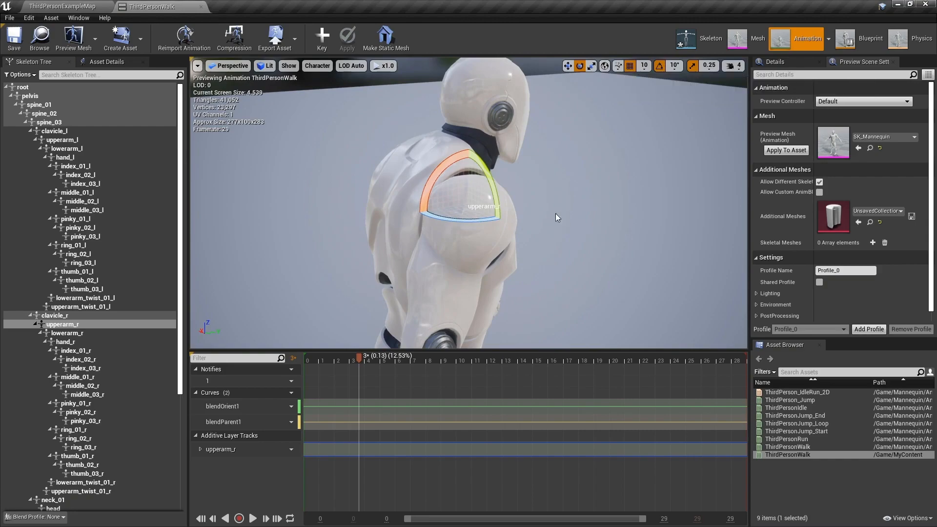
# Step: Swing the right upper arm forward to roughly horizontal, key that rotation at about frame 3 and apply it
pyautogui.moveTo(441, 166); pyautogui.dragTo(413, 228)
pyautogui.scroll(-5, 630, 163)
pyautogui.keyDown('alt'); pyautogui.moveTo(630, 163); pyautogui.dragTo(511, 154); pyautogui.keyUp('alt')
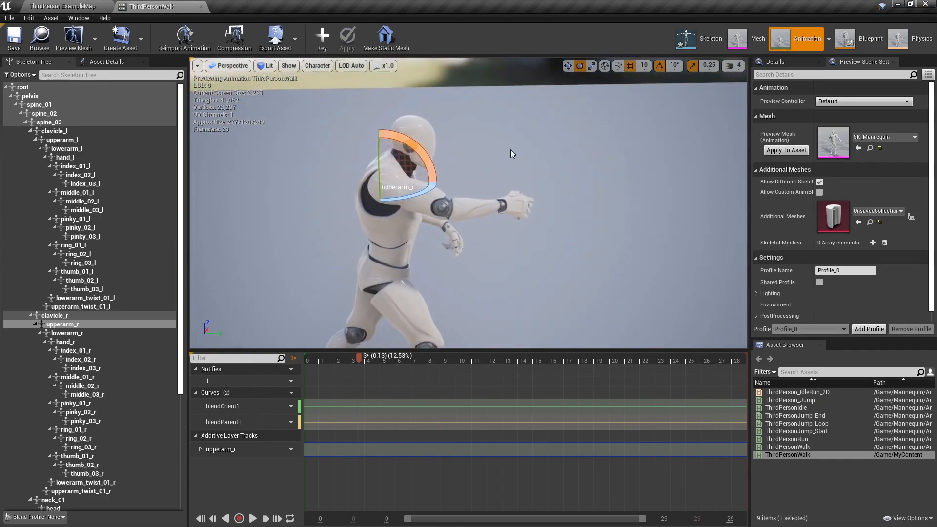
pyautogui.click(317, 42)
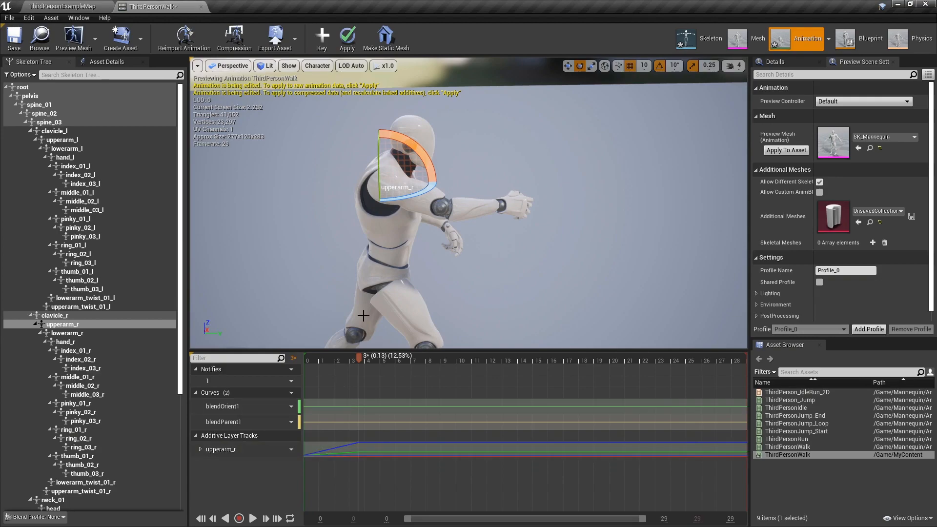
pyautogui.click(347, 38)
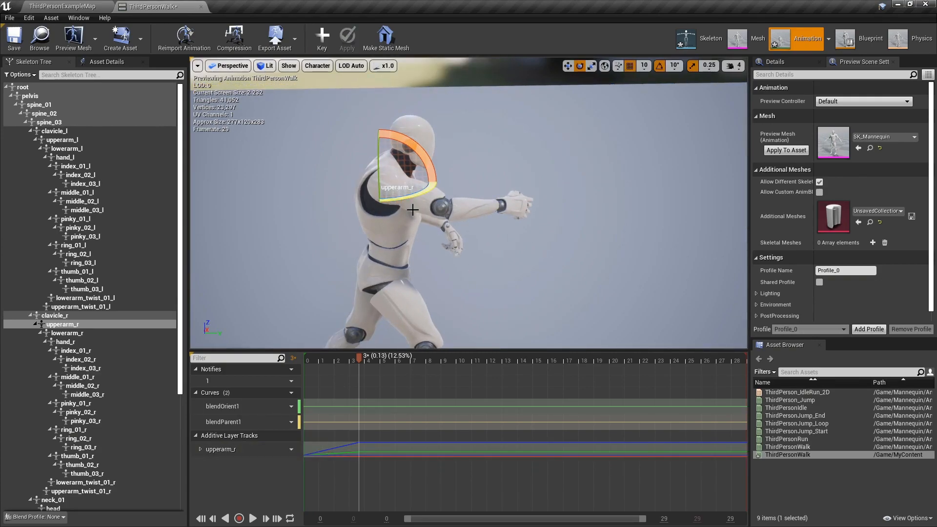
# Step: Return to frame 0, remove the upperarm_r additive layer track and apply the removal
pyautogui.moveTo(361, 362); pyautogui.dragTo(304, 365)
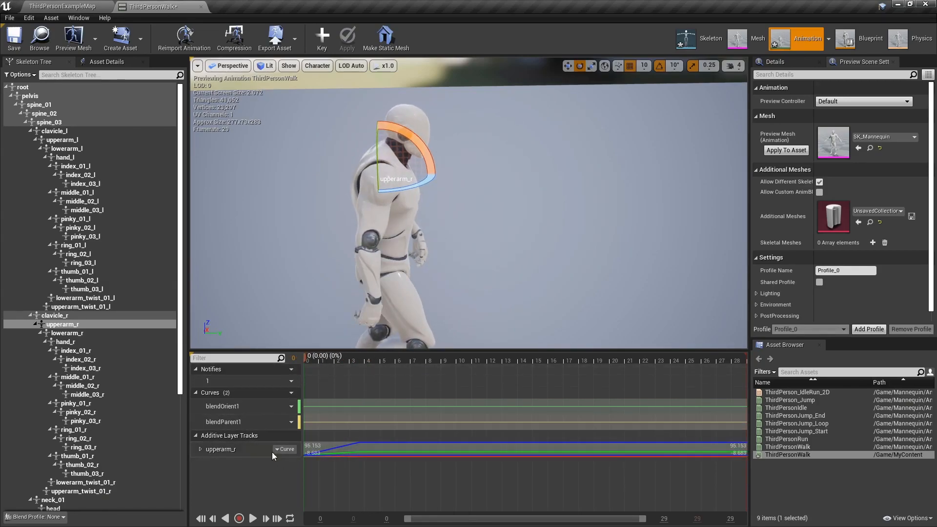
pyautogui.click(245, 447)
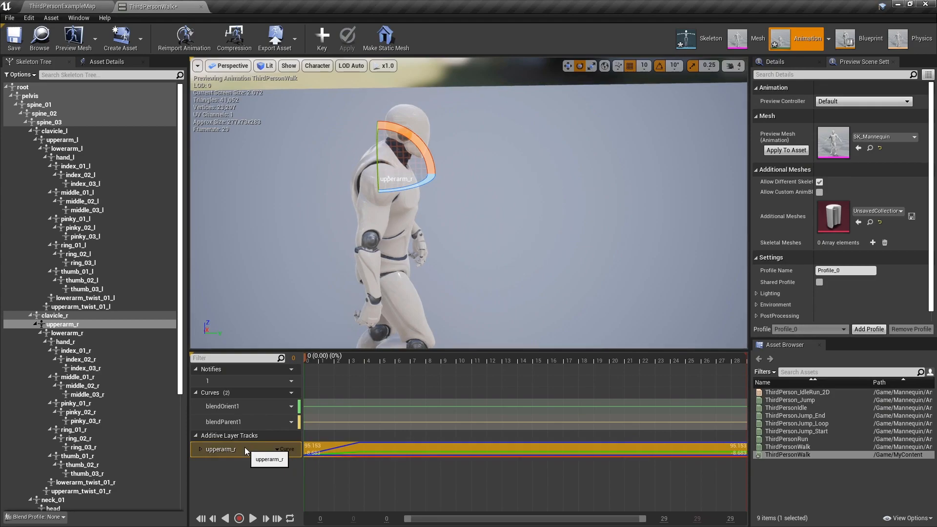
pyautogui.click(284, 450)
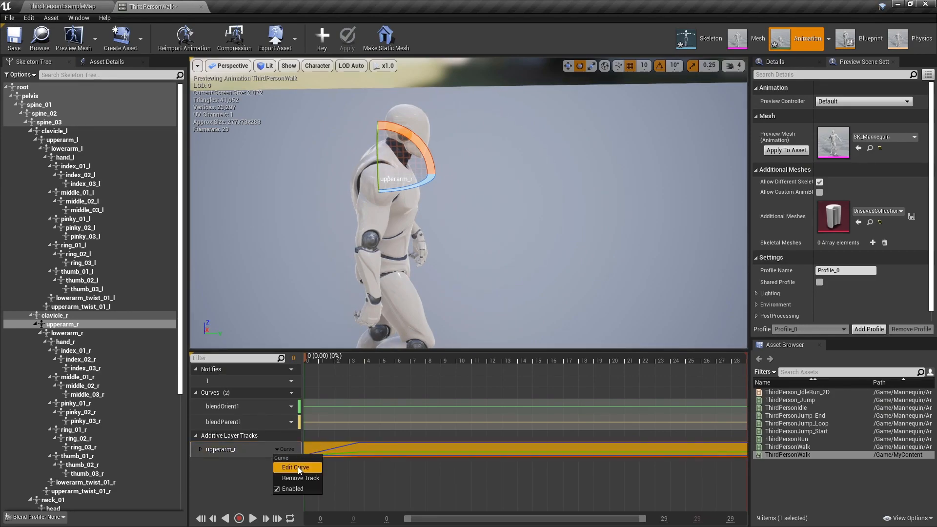
pyautogui.click(298, 480)
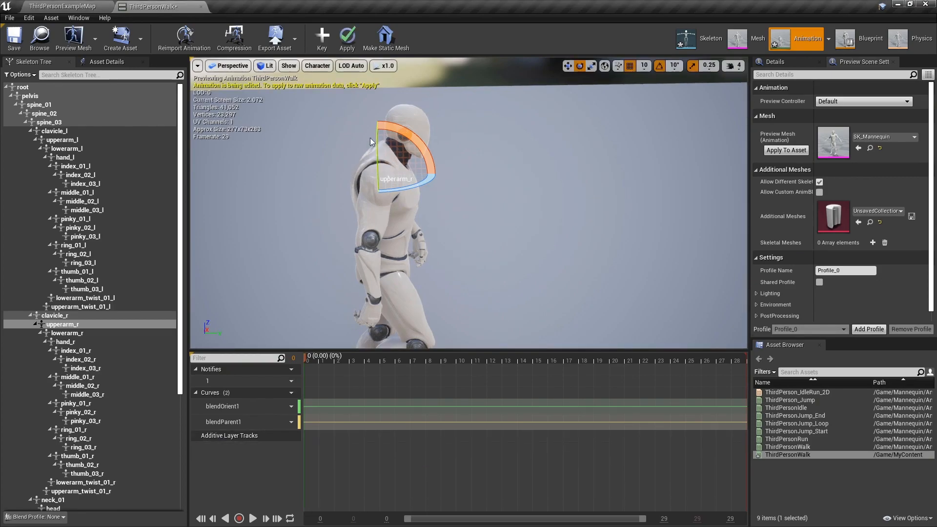
pyautogui.click(345, 35)
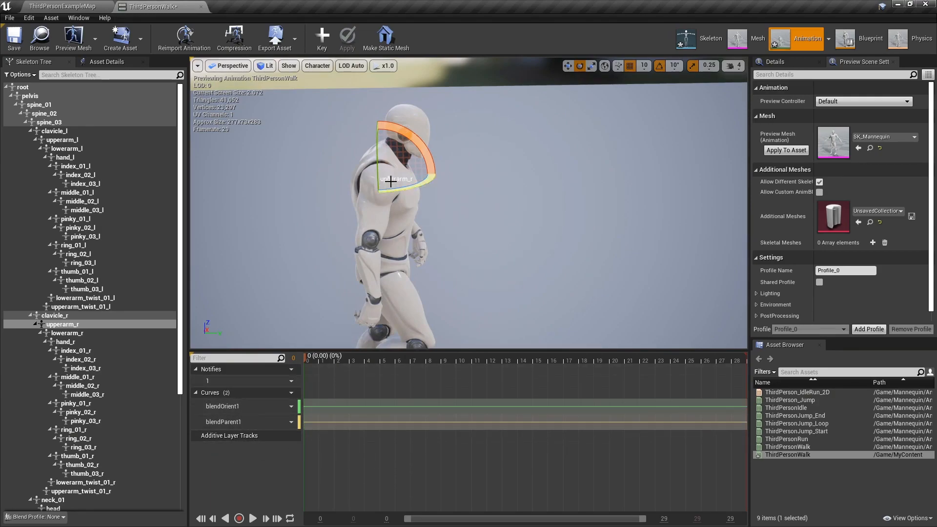
# Step: Rotate upperarm_r at frame 0 so the arm extends forward, key the pose and scrub through the walk to check it
pyautogui.moveTo(410, 136); pyautogui.dragTo(313, 196)
pyautogui.moveTo(312, 361); pyautogui.dragTo(287, 352)
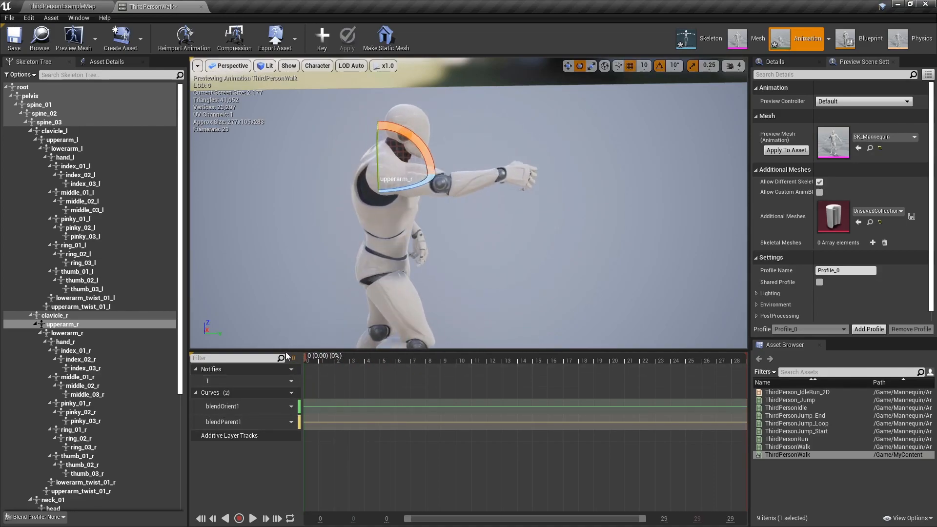
pyautogui.click(322, 37)
pyautogui.moveTo(321, 359); pyautogui.dragTo(583, 362)
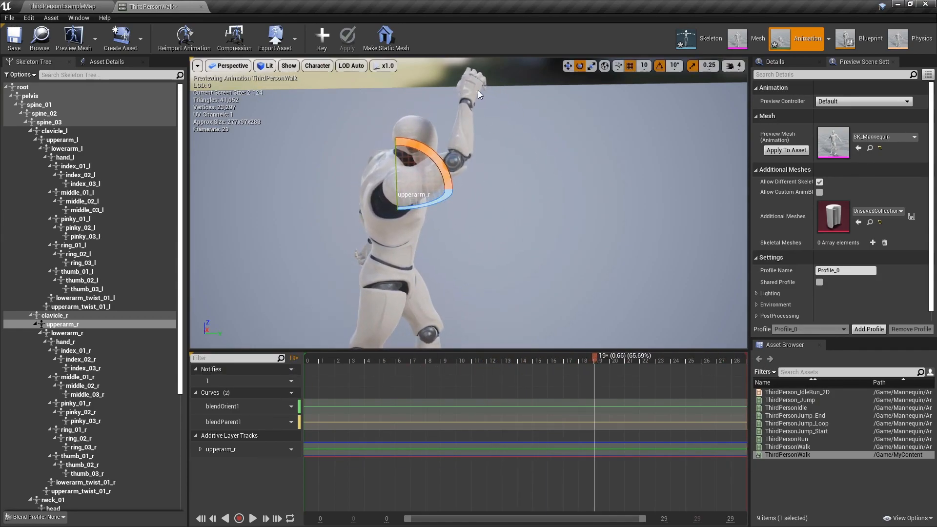
pyautogui.click(623, 362)
pyautogui.moveTo(659, 365); pyautogui.dragTo(274, 349)
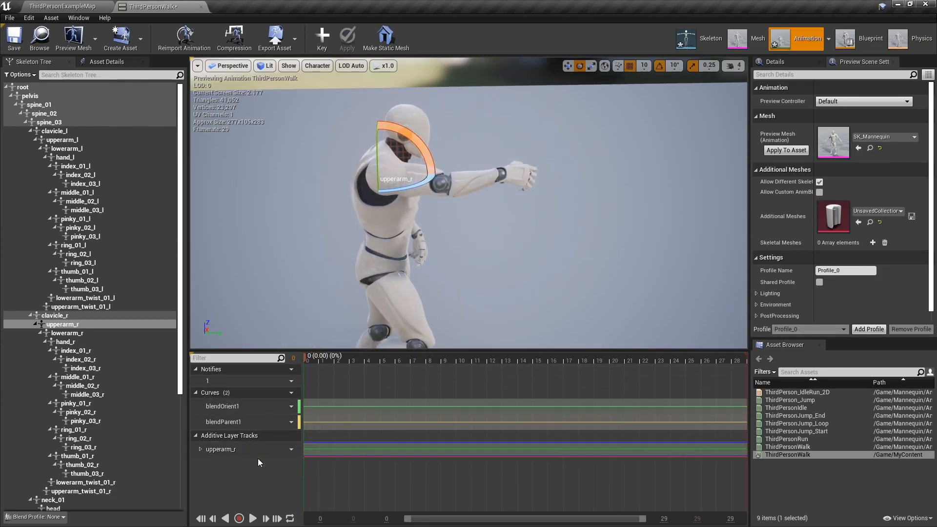
# Step: Key the lowerarm_r bone at frame 0, rotate the forearm forward at about frame 21, key that pose and apply the changes
pyautogui.click(446, 183)
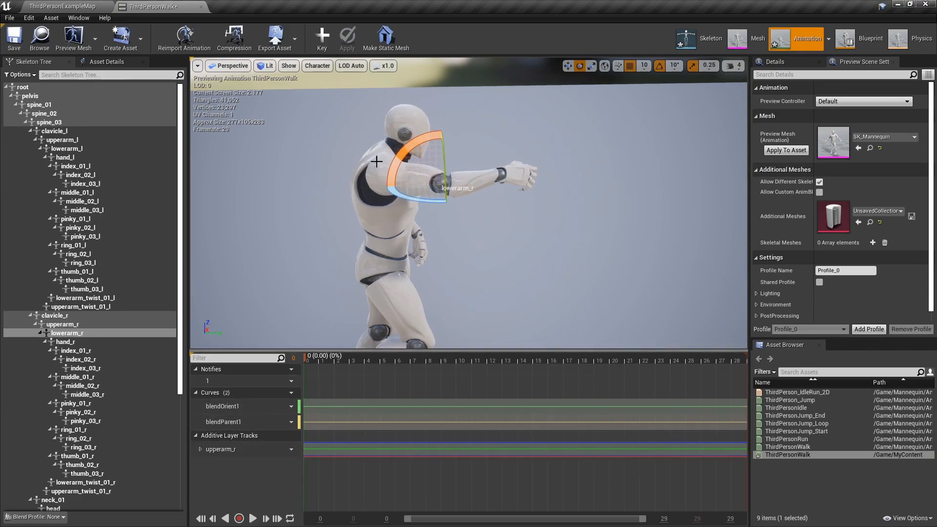
pyautogui.click(322, 37)
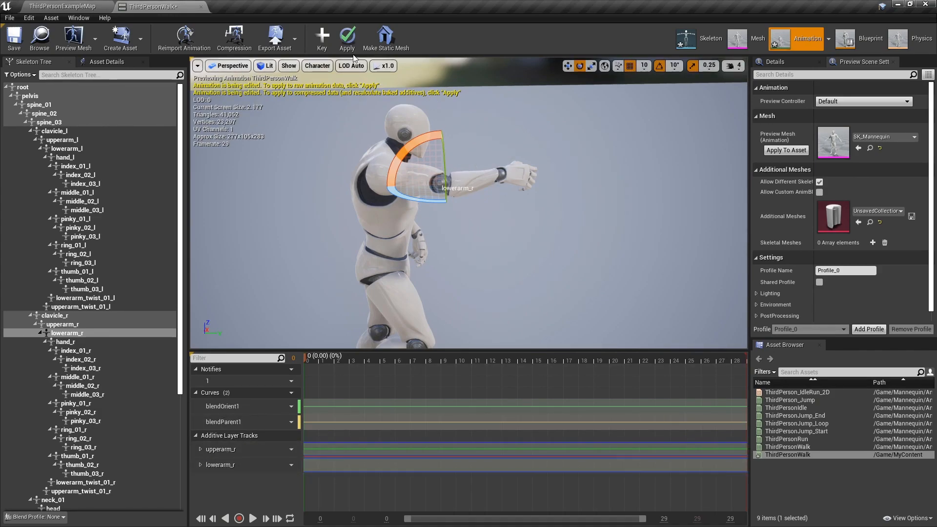
pyautogui.moveTo(320, 361); pyautogui.dragTo(631, 386)
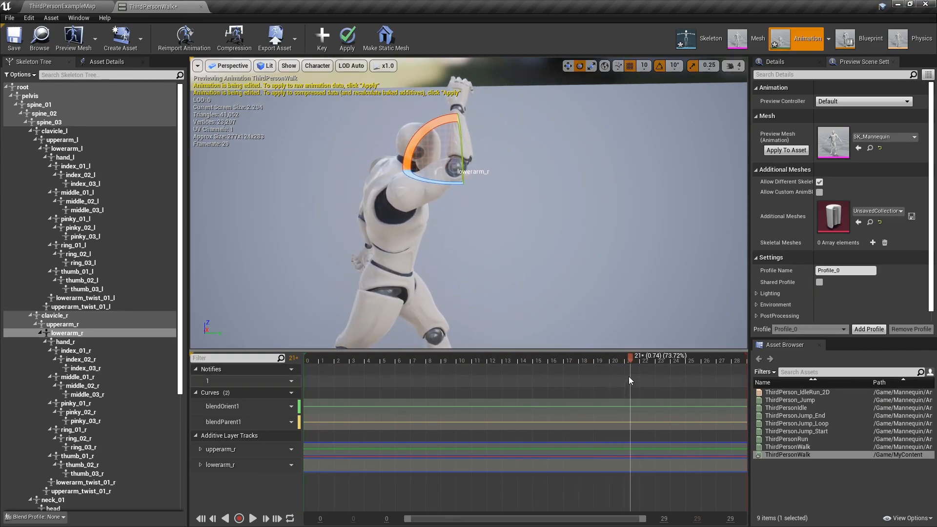
pyautogui.moveTo(428, 127); pyautogui.dragTo(432, 131)
pyautogui.moveTo(431, 131); pyautogui.dragTo(274, 83, button='right')
pyautogui.moveTo(585, 248)
pyautogui.mouseDown(button='right')
pyautogui.moveTo(571, 313)
pyautogui.moveTo(546, 269)
pyautogui.moveTo(601, 263)
pyautogui.moveTo(585, 248)
pyautogui.mouseUp(button='right')
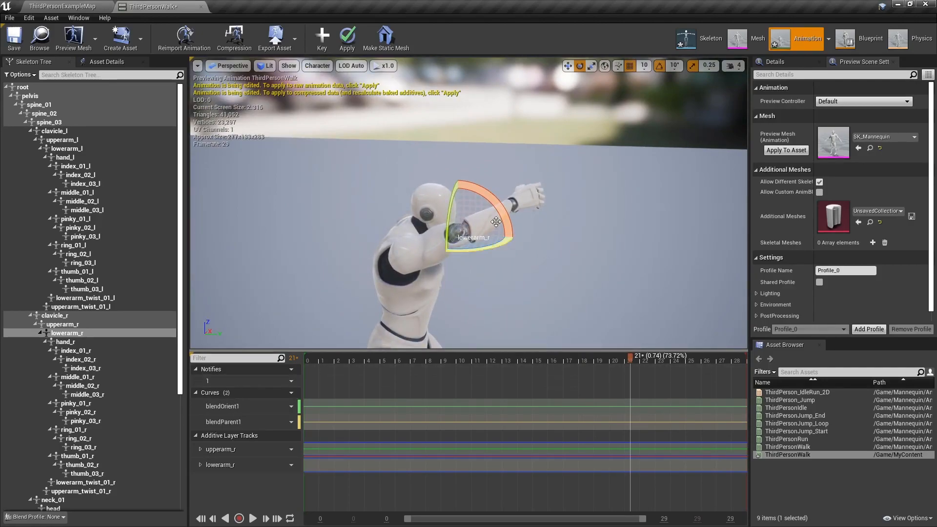
pyautogui.click(324, 39)
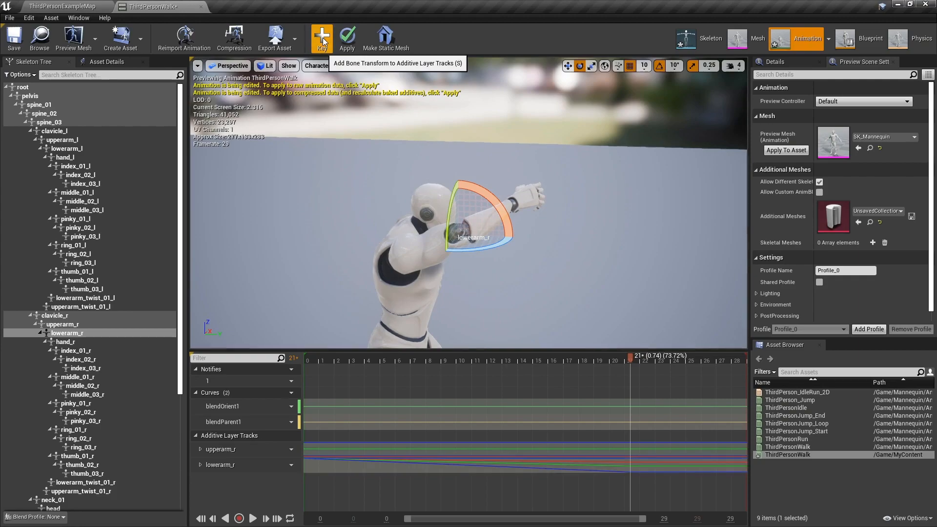
pyautogui.click(347, 38)
# Step: Play and scrub the edited walk to review the arm motion, ending at frame 0 with the upperarm_r layer track selected
pyautogui.moveTo(624, 359); pyautogui.dragTo(422, 391)
pyautogui.press('space')
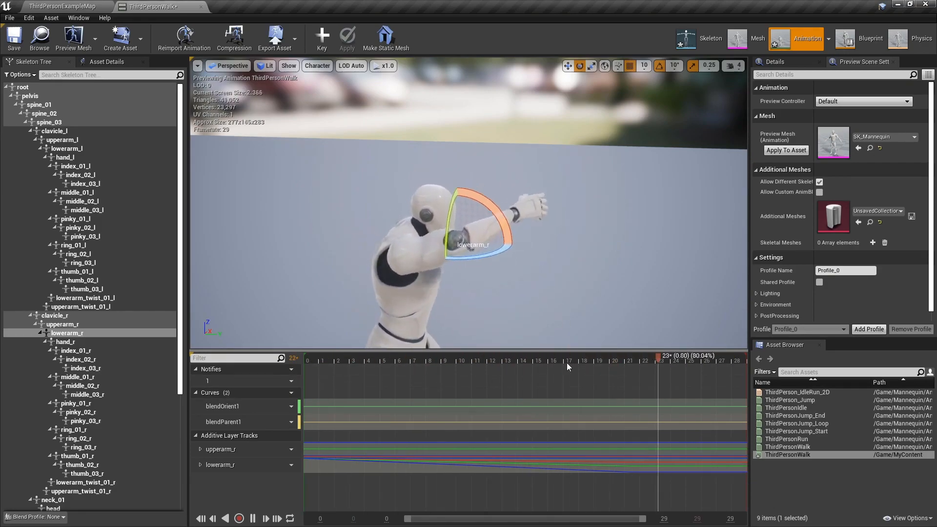
pyautogui.moveTo(560, 360); pyautogui.dragTo(286, 392)
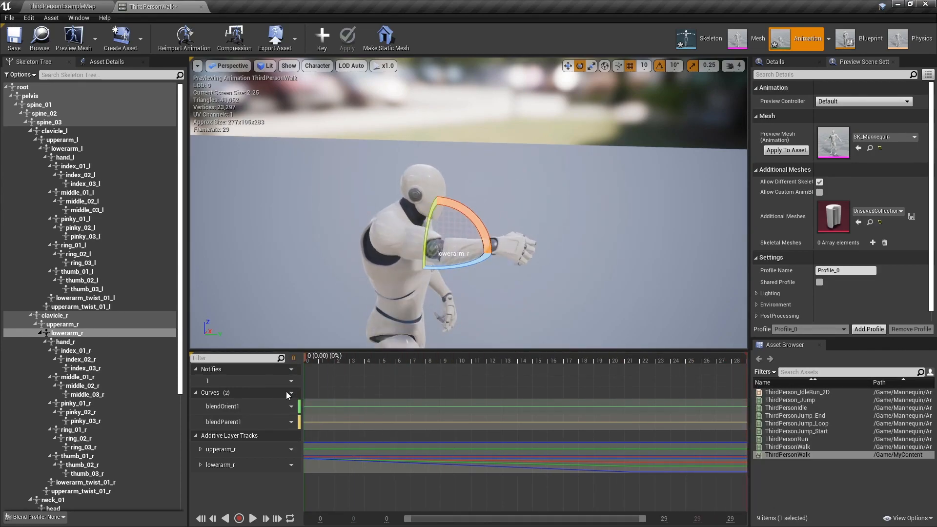
pyautogui.click(238, 448)
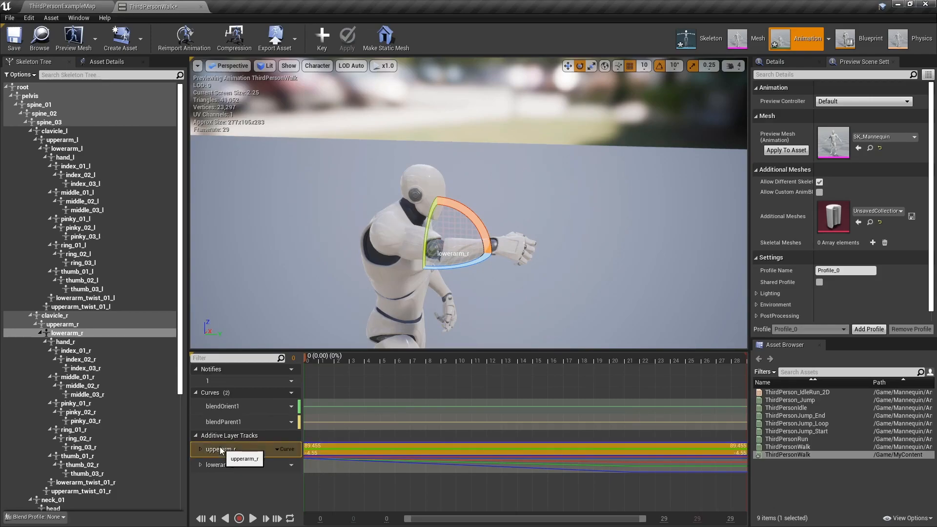
# Step: Open the upperarm_r additive track in the curve editor and select its translation and rotation curves
pyautogui.click(286, 449)
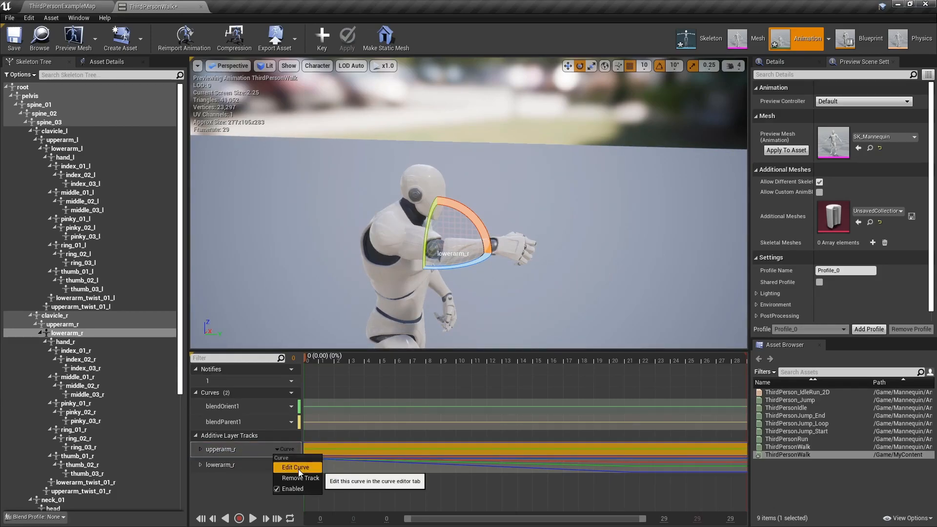
pyautogui.click(298, 470)
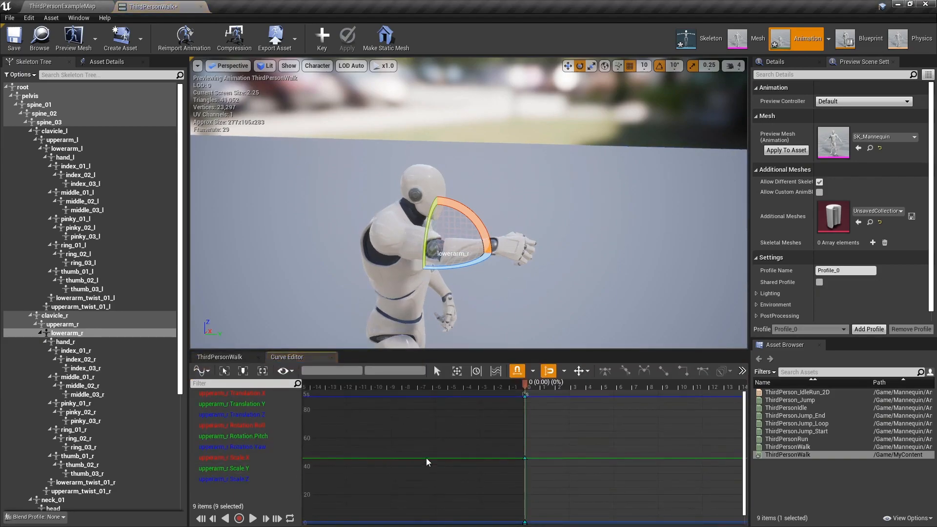
pyautogui.scroll(-3, 455, 454)
pyautogui.moveTo(469, 452); pyautogui.dragTo(364, 460, button='right')
pyautogui.click(243, 394)
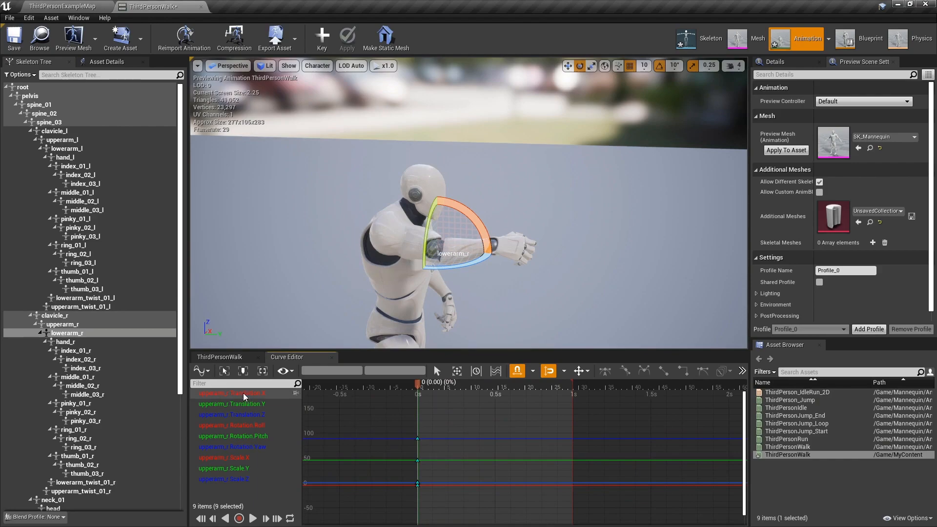
pyautogui.keyDown('shift'); pyautogui.click(249, 444); pyautogui.keyUp('shift')
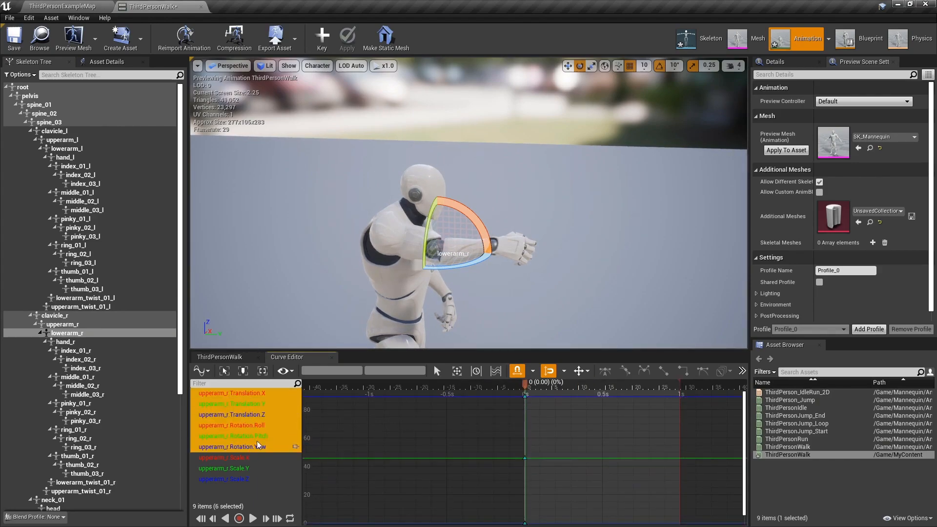
pyautogui.scroll(-5, 423, 435)
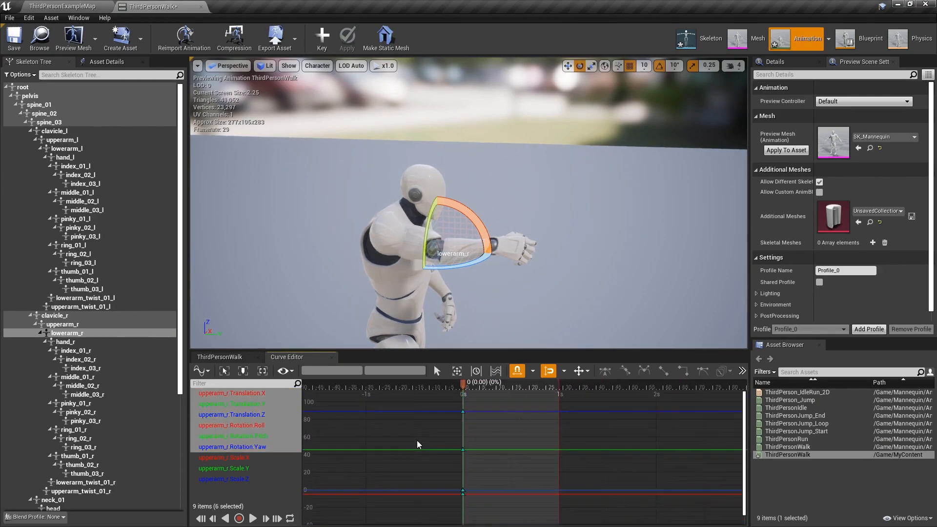
pyautogui.scroll(-2, 431, 437)
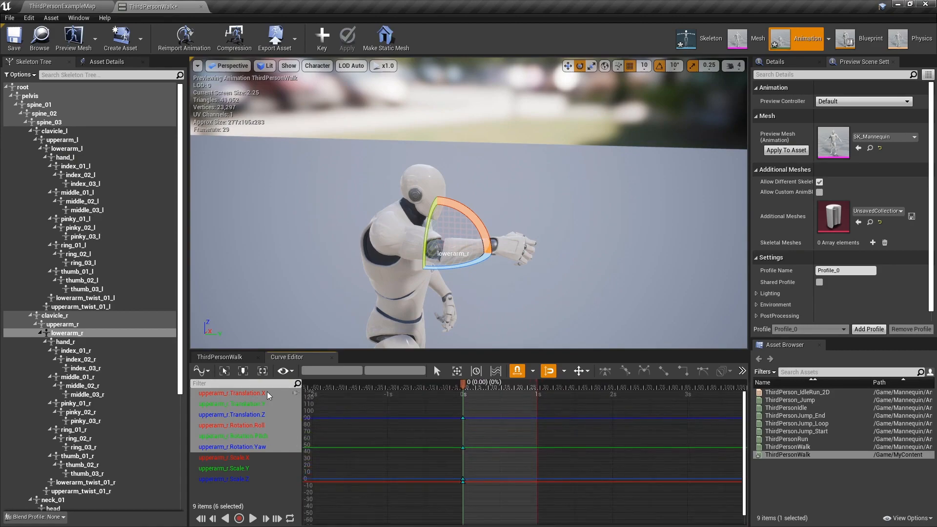
pyautogui.click(262, 372)
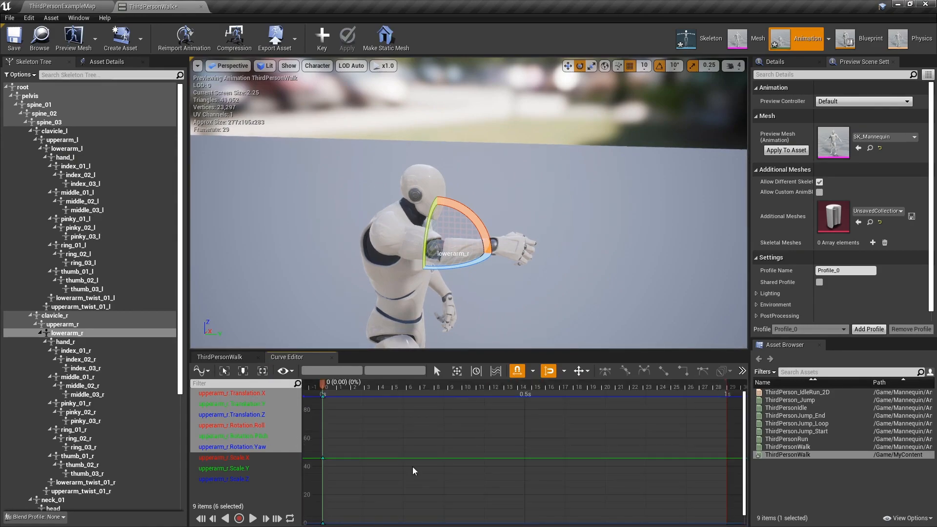
# Step: Copy the upperarm_r keys at frame 0, add a key at frame 29, paste the copied keys there and apply
pyautogui.scroll(-3, 436, 472)
pyautogui.moveTo(352, 410); pyautogui.dragTo(415, 515)
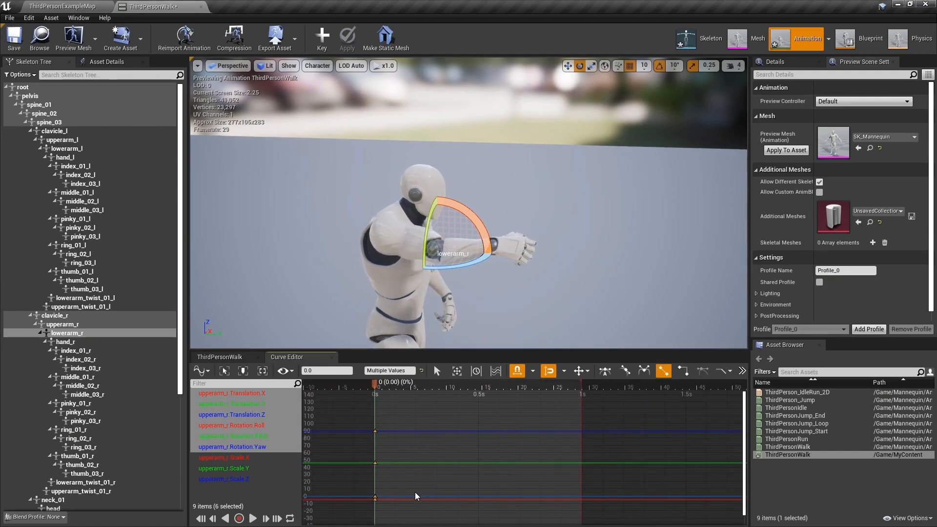
pyautogui.moveTo(401, 389); pyautogui.dragTo(578, 387)
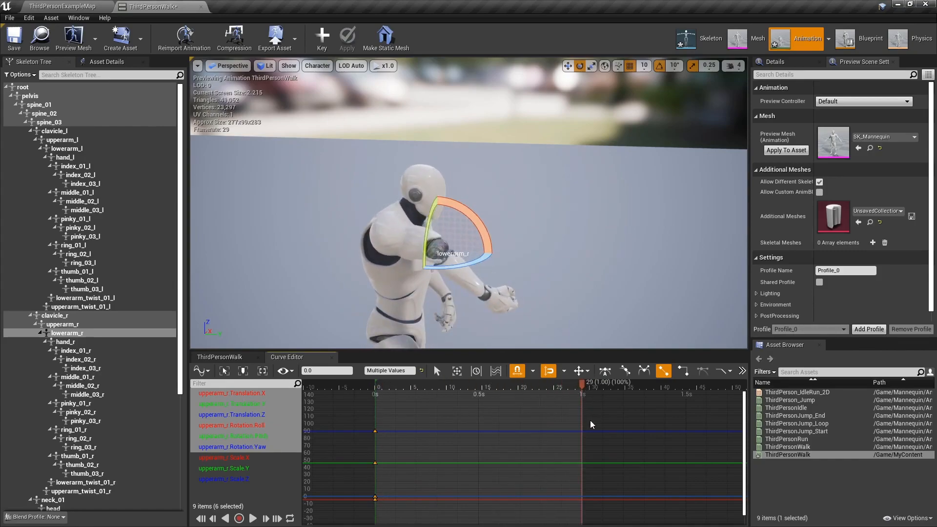
pyautogui.click(322, 38)
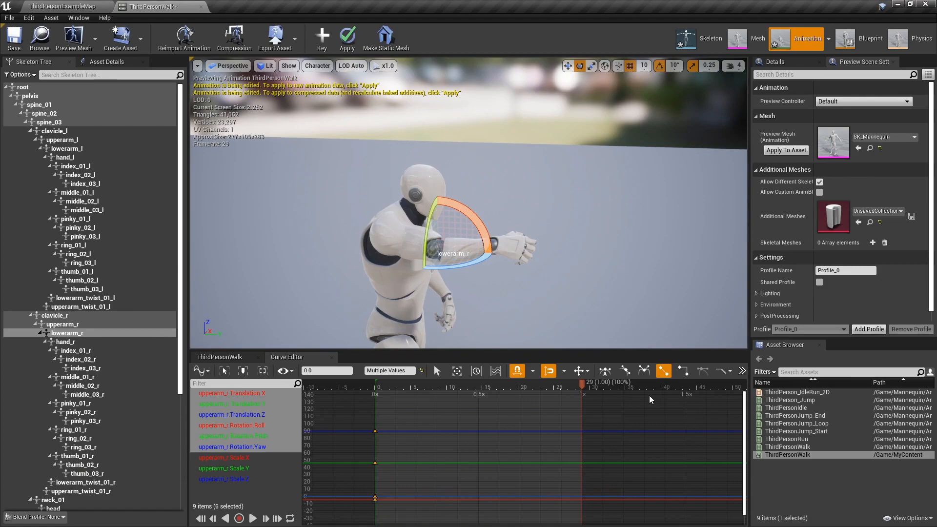
pyautogui.moveTo(585, 384); pyautogui.dragTo(593, 387)
pyautogui.hotkey('ctrl', 'v')
pyautogui.click(347, 38)
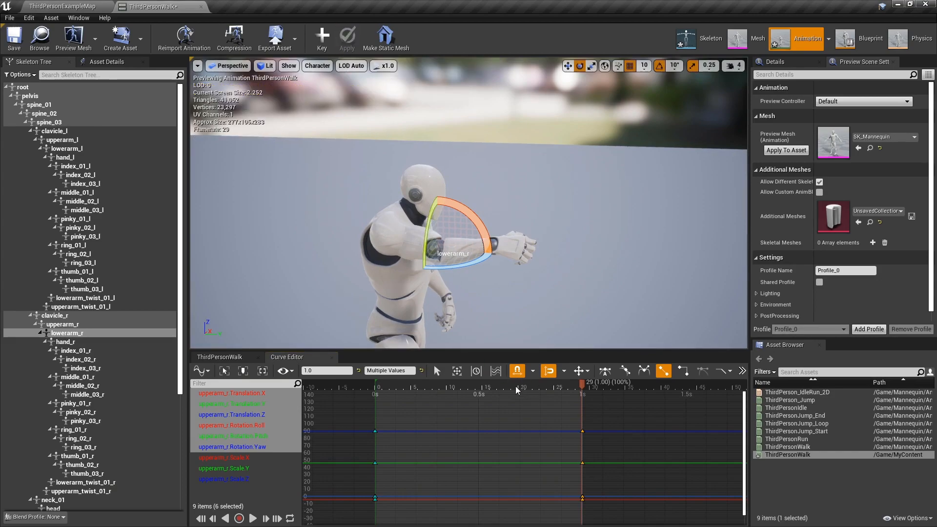
# Step: Play the walk to check the arm motion, close the curve editor and return to frame 0
pyautogui.press('space')
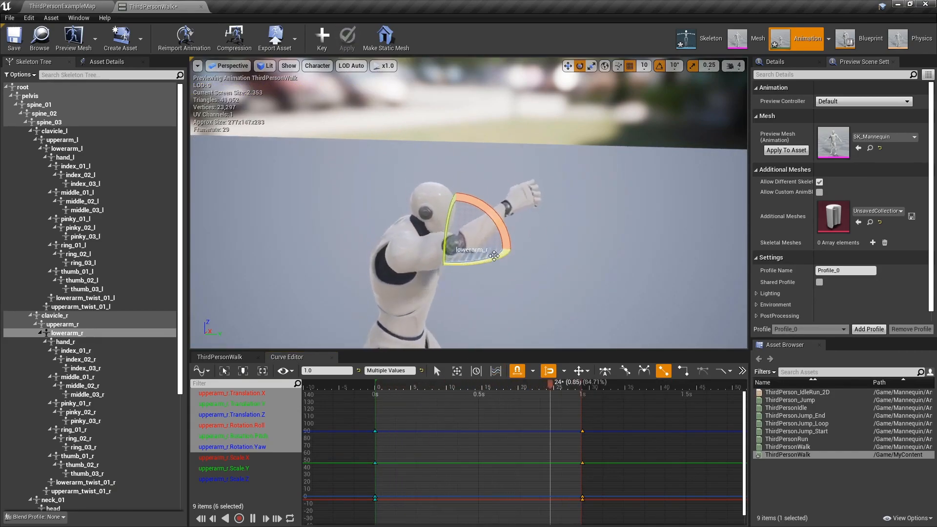
pyautogui.click(333, 361)
pyautogui.moveTo(397, 370); pyautogui.dragTo(367, 370)
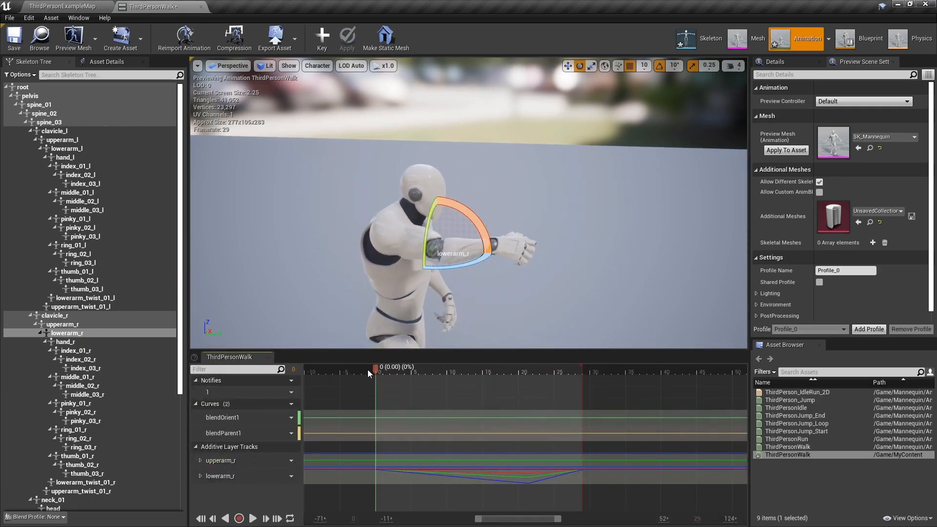
# Step: Open the lowerarm_r additive track in the curve editor and select its translation and rotation curves
pyautogui.click(222, 479)
pyautogui.rightClick(288, 479)
pyautogui.click(301, 493)
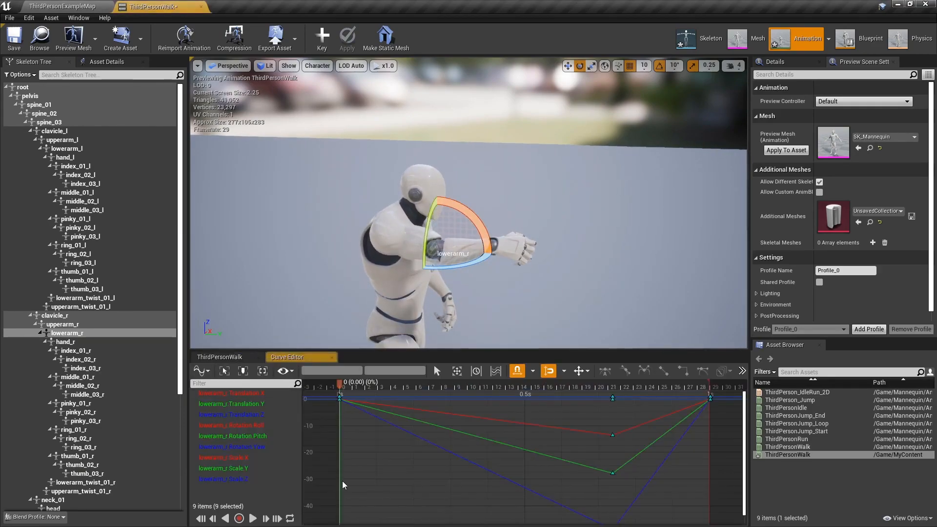
pyautogui.scroll(-5, 423, 446)
pyautogui.click(230, 394)
pyautogui.keyDown('shift'); pyautogui.click(259, 447); pyautogui.keyUp('shift')
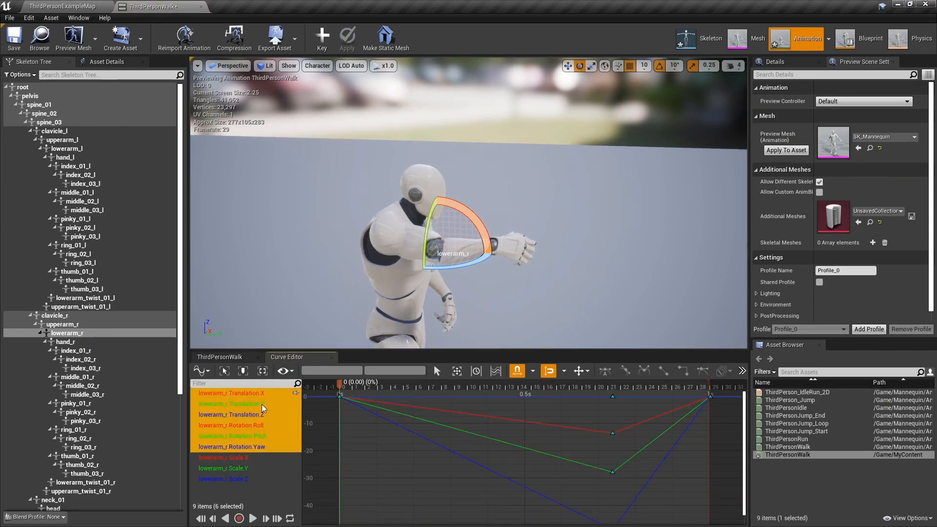
# Step: Select the lowerarm_r keys at frame 0, key the bone at frame 29 and apply the changes
pyautogui.moveTo(329, 392); pyautogui.dragTo(324, 414)
pyautogui.click(342, 396)
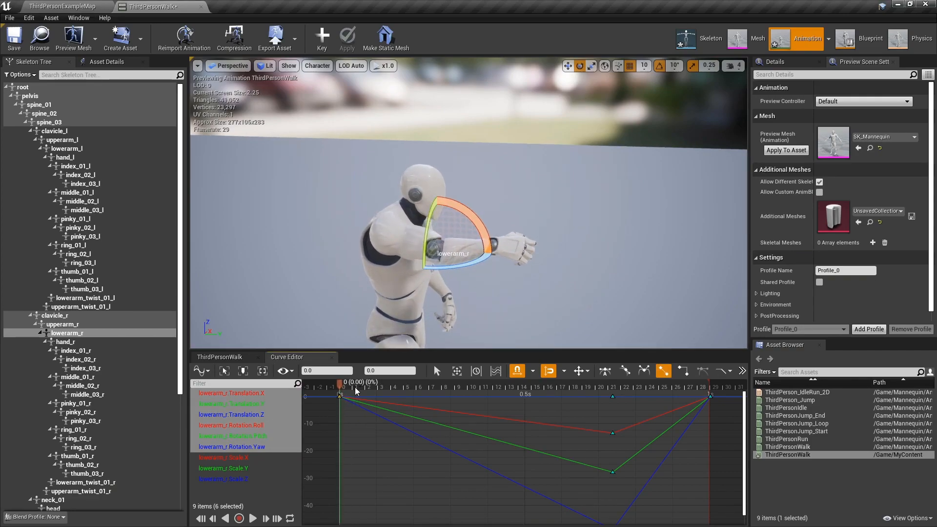
pyautogui.scroll(-2, 459, 464)
pyautogui.moveTo(340, 388); pyautogui.dragTo(653, 415)
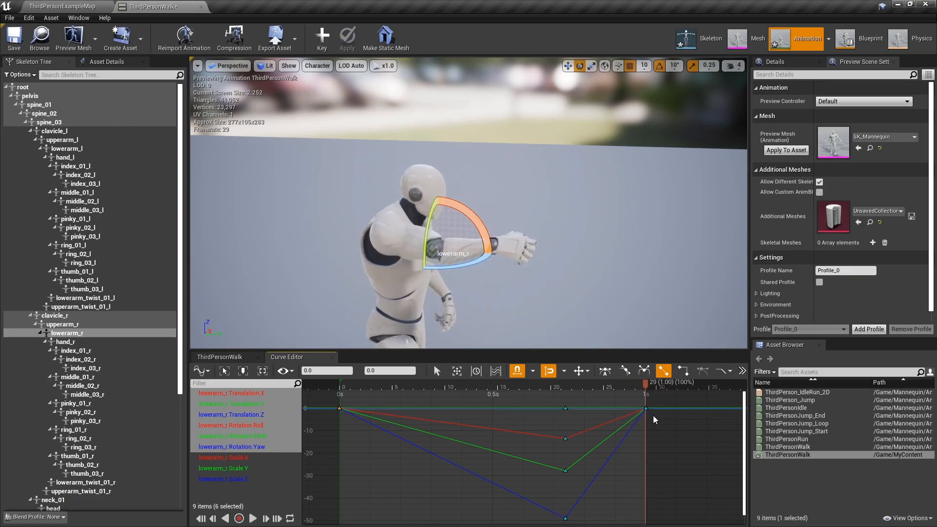
pyautogui.click(322, 37)
pyautogui.moveTo(645, 384)
pyautogui.mouseDown()
pyautogui.moveTo(637, 386)
pyautogui.moveTo(661, 385)
pyautogui.mouseUp()
pyautogui.click(664, 385)
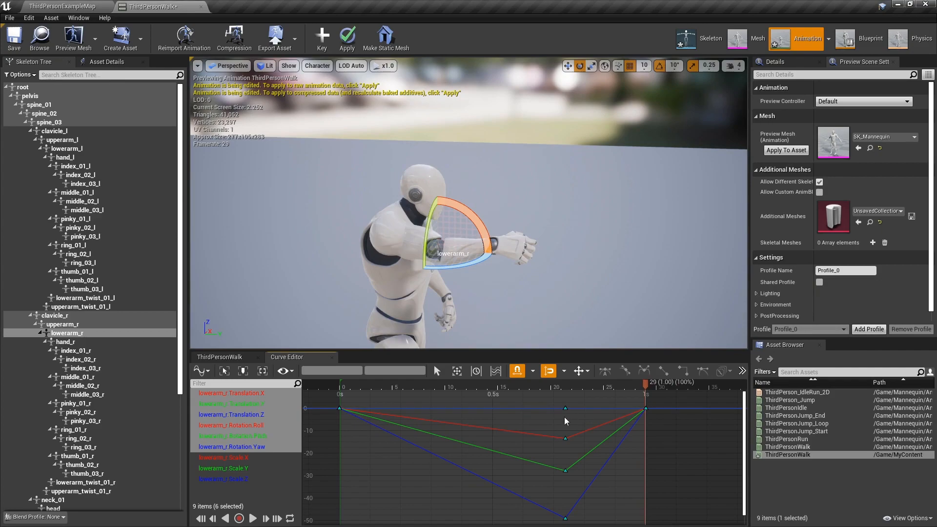
pyautogui.click(347, 37)
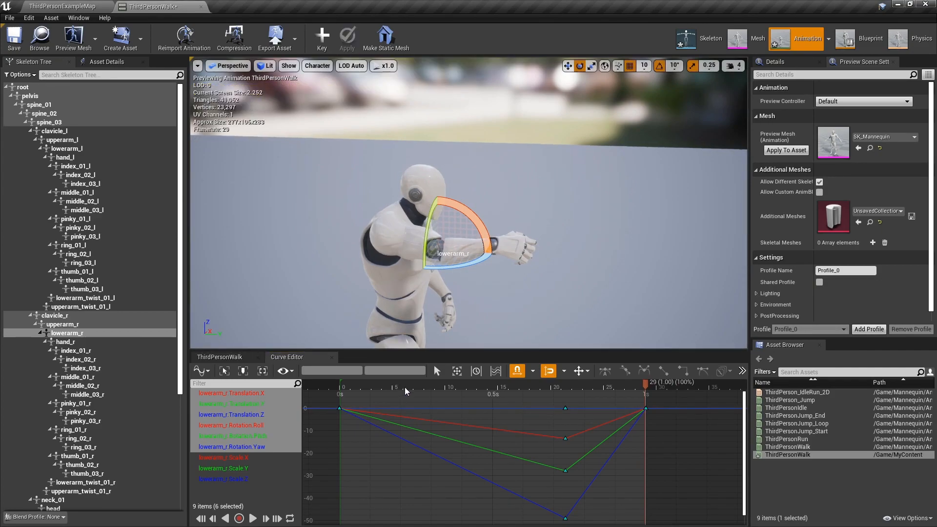
# Step: Play and scrub the walk to frame 29 to check the forearm motion, and close the curve editor
pyautogui.press('space')
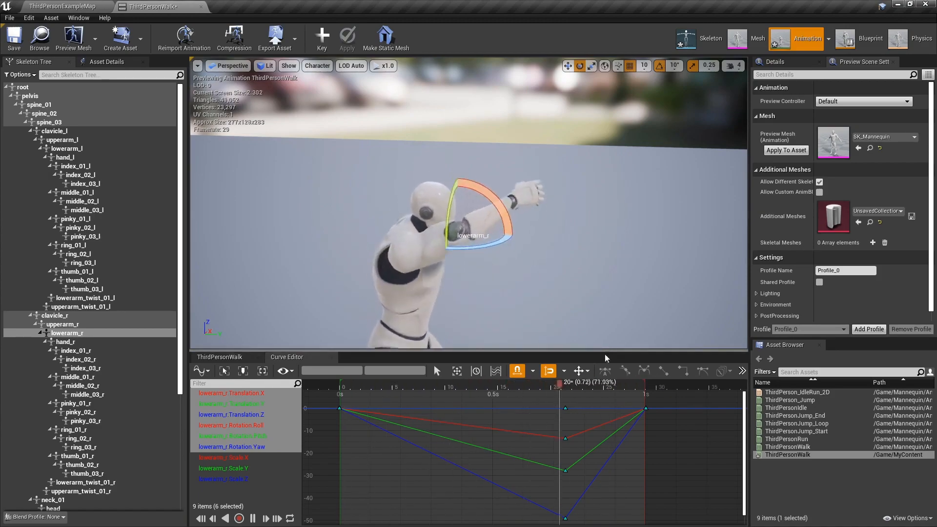
pyautogui.moveTo(588, 383); pyautogui.dragTo(677, 410)
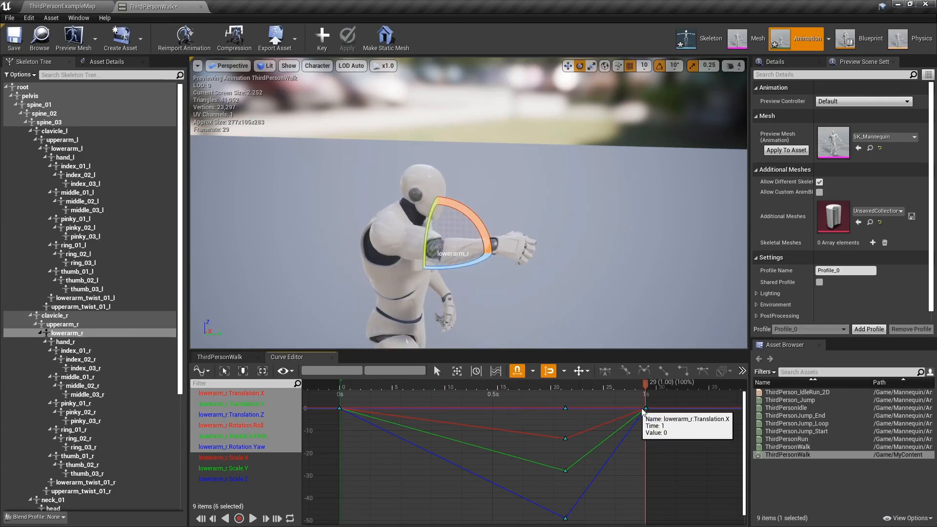
pyautogui.click(332, 357)
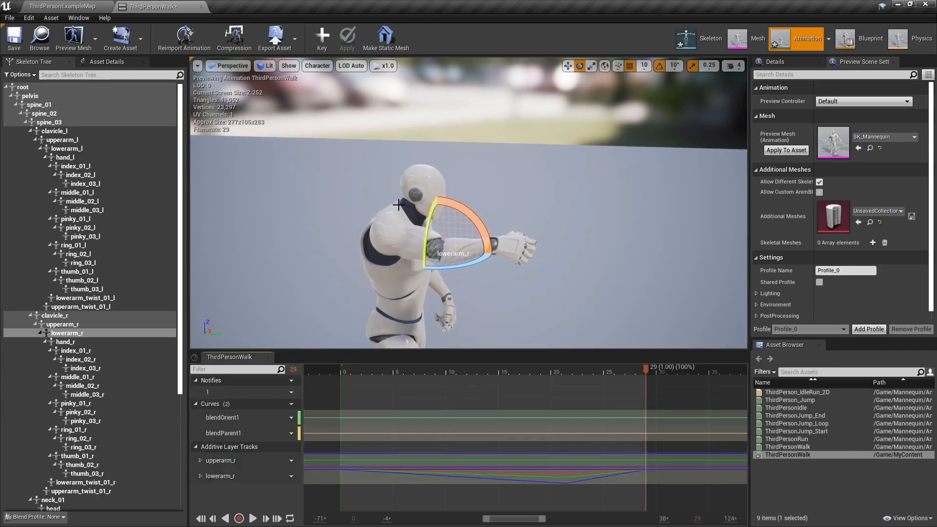
# Step: Rotate the upperarm_l bone at frame 0 so the left arm extends forward, and key the pose
pyautogui.click(62, 140)
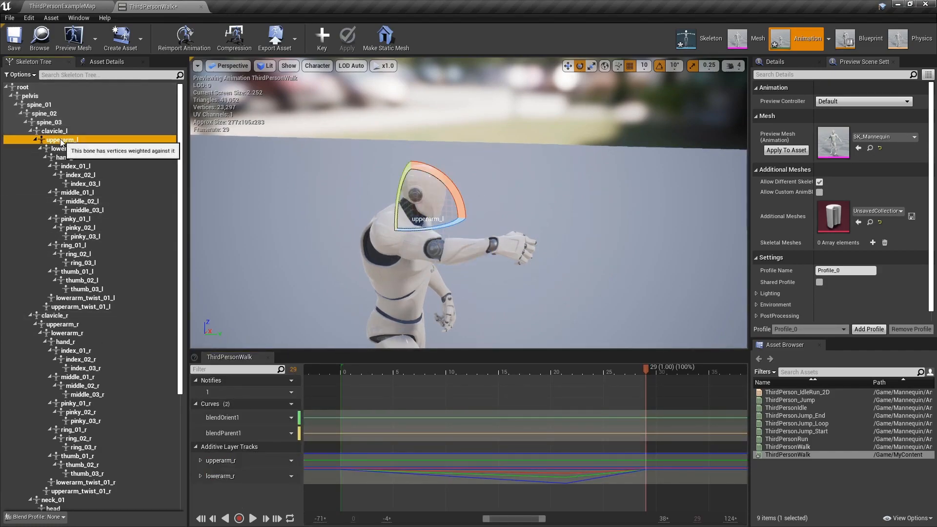
pyautogui.press('f')
pyautogui.keyDown('alt'); pyautogui.moveTo(552, 216); pyautogui.dragTo(303, 212); pyautogui.keyUp('alt')
pyautogui.keyDown('alt'); pyautogui.moveTo(569, 167); pyautogui.dragTo(539, 159); pyautogui.keyUp('alt')
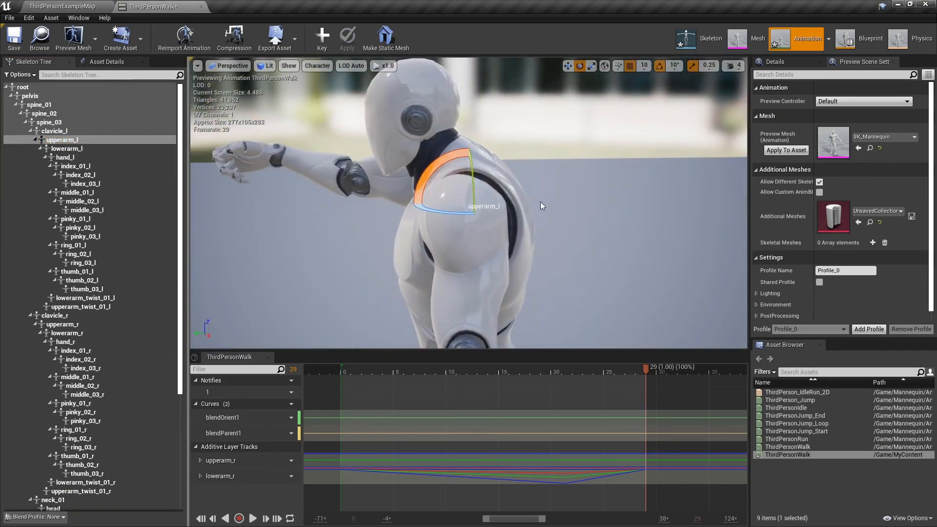
pyautogui.scroll(-5, 540, 201)
pyautogui.moveTo(594, 376); pyautogui.dragTo(323, 359)
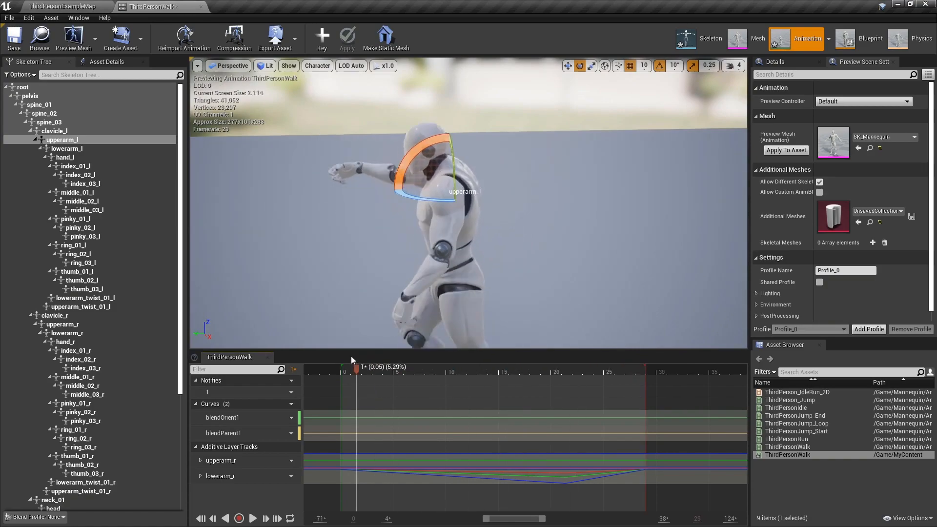
pyautogui.moveTo(411, 151); pyautogui.dragTo(309, 321)
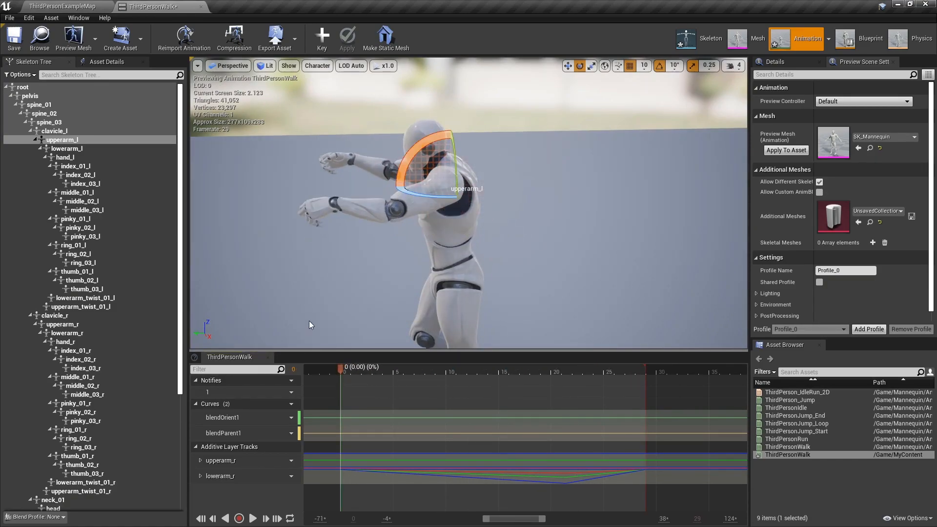
pyautogui.click(322, 37)
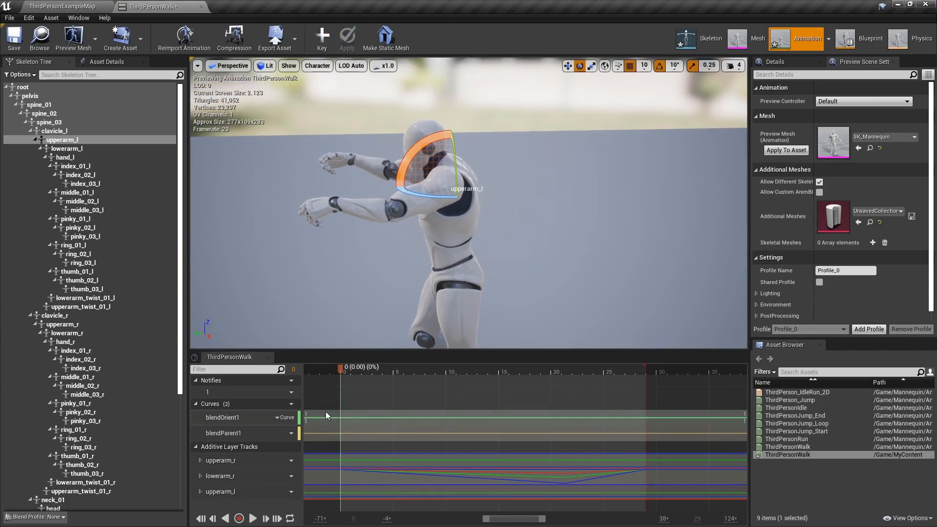
# Step: Move to frame 29, open the upperarm_l additive track in the curve editor and select its keys at frame 0
pyautogui.moveTo(342, 373); pyautogui.dragTo(662, 365)
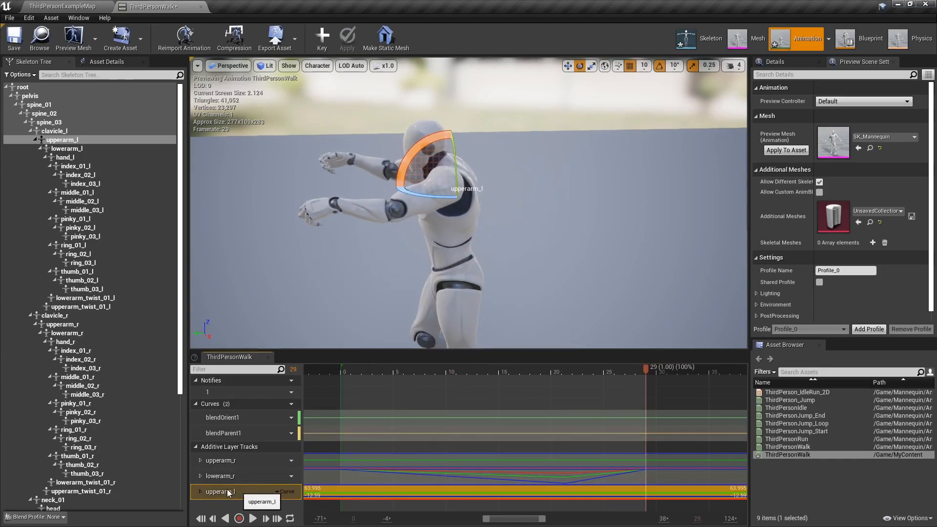
pyautogui.click(285, 491)
pyautogui.click(292, 461)
pyautogui.scroll(-7, 464, 439)
pyautogui.moveTo(532, 433); pyautogui.dragTo(409, 436, button='right')
pyautogui.moveTo(342, 425); pyautogui.dragTo(373, 411, button='right')
pyautogui.moveTo(367, 390); pyautogui.dragTo(435, 496)
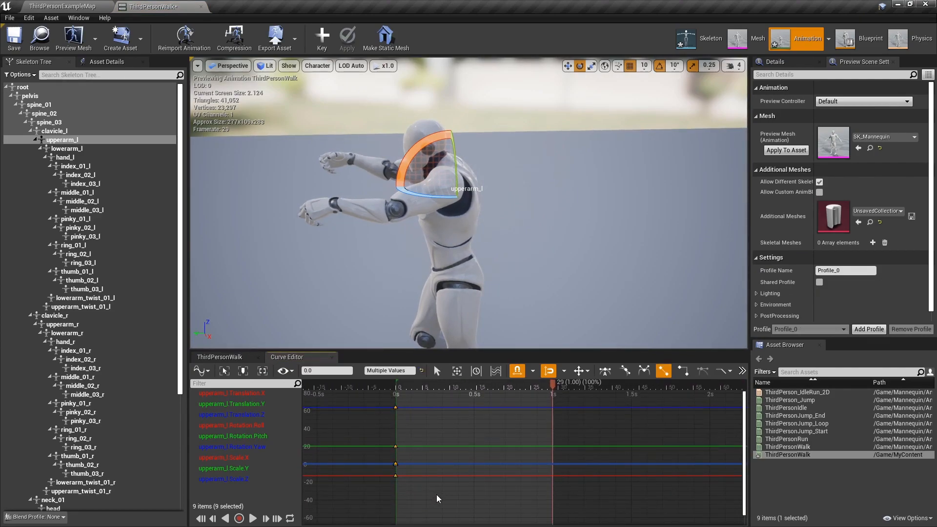
# Step: Key upperarm_l at frame 29 and paste the copied frame 0 keys there
pyautogui.moveTo(538, 388); pyautogui.dragTo(567, 393)
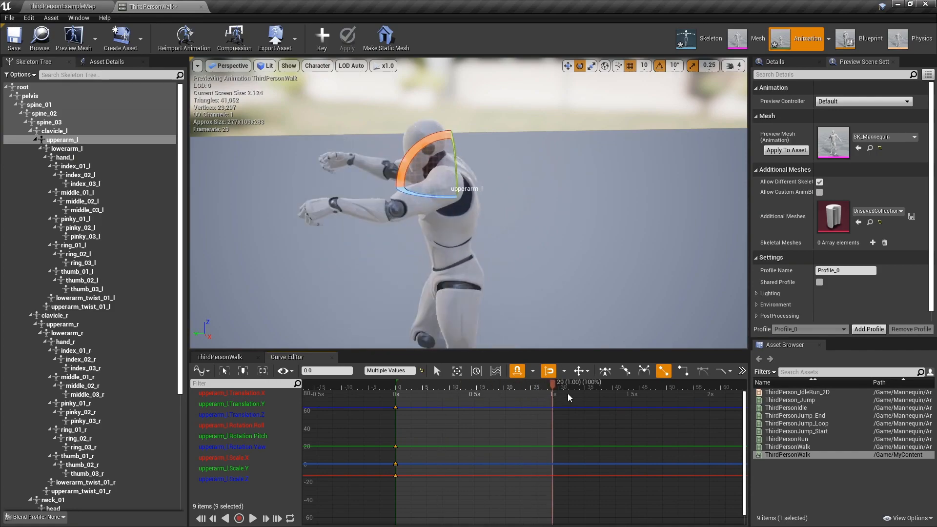
pyautogui.click(322, 36)
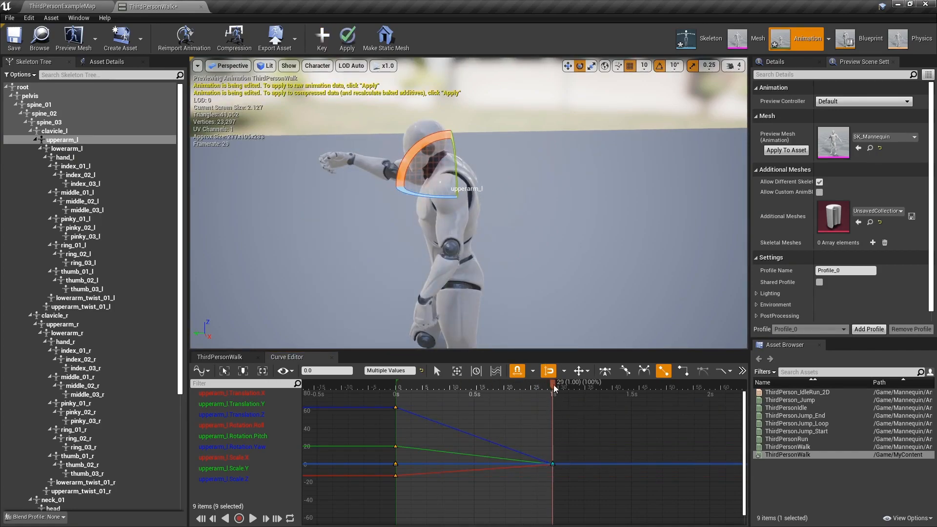
pyautogui.hotkey('ctrl', 'v')
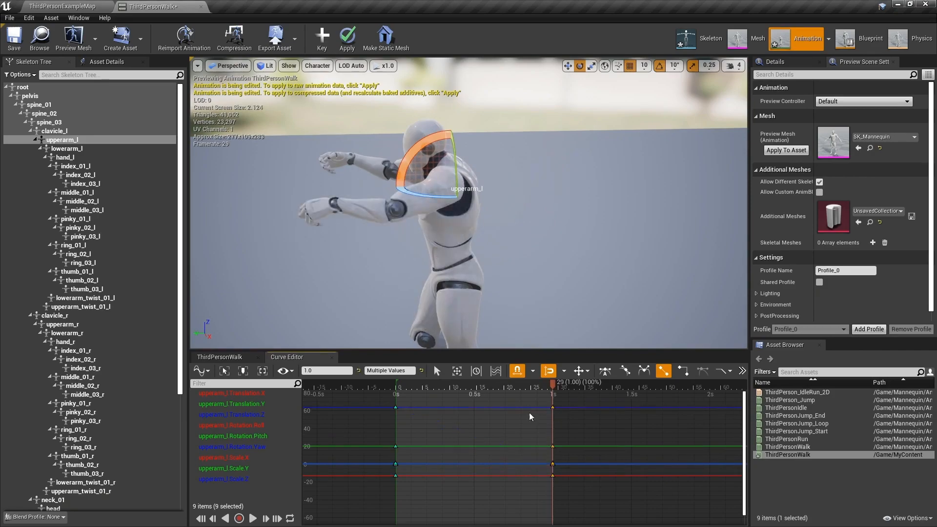
# Step: Check the upperarm_l keys at frames 0 and 29, apply the changes and save the animation
pyautogui.moveTo(367, 392); pyautogui.dragTo(422, 491)
pyautogui.moveTo(537, 391); pyautogui.dragTo(582, 503)
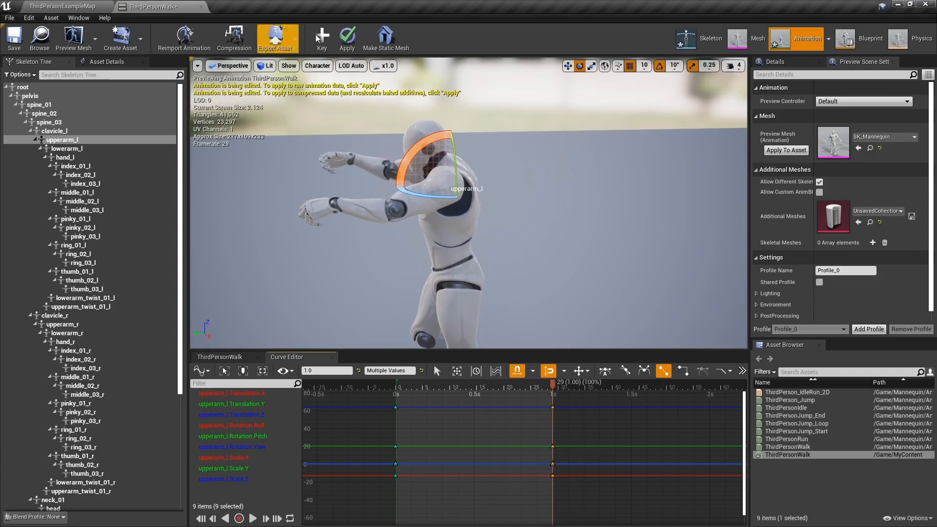
pyautogui.click(346, 38)
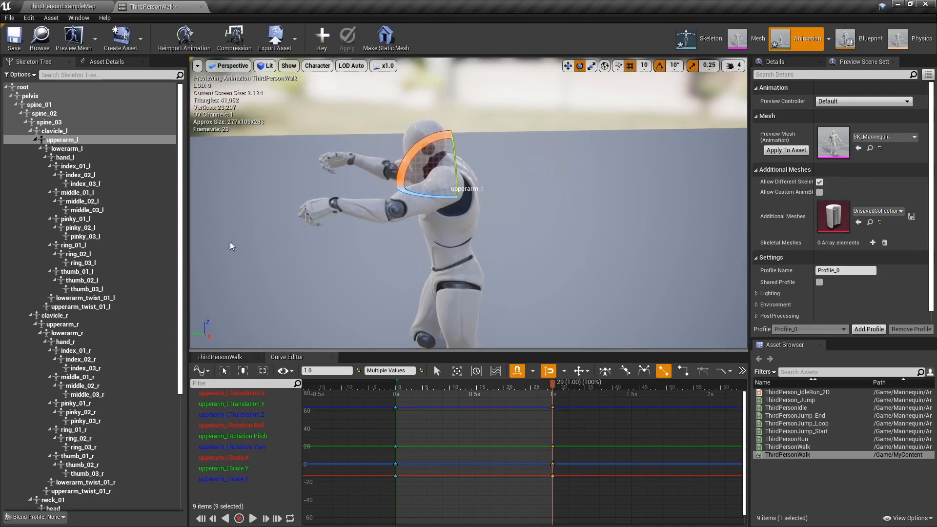
pyautogui.click(14, 38)
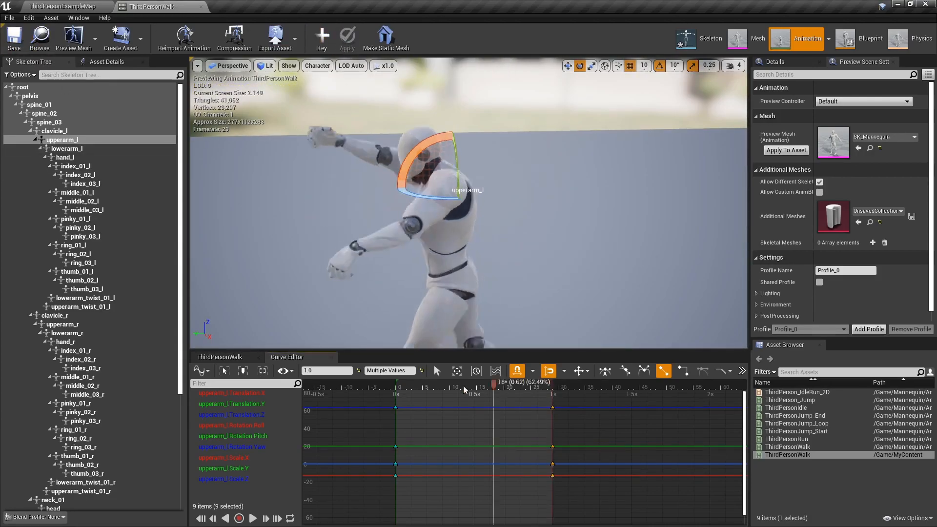
# Step: Close the curve editor and play the walk from the start to review both extended arms on the full figure
pyautogui.click(331, 357)
pyautogui.moveTo(424, 370); pyautogui.dragTo(368, 369)
pyautogui.press('space')
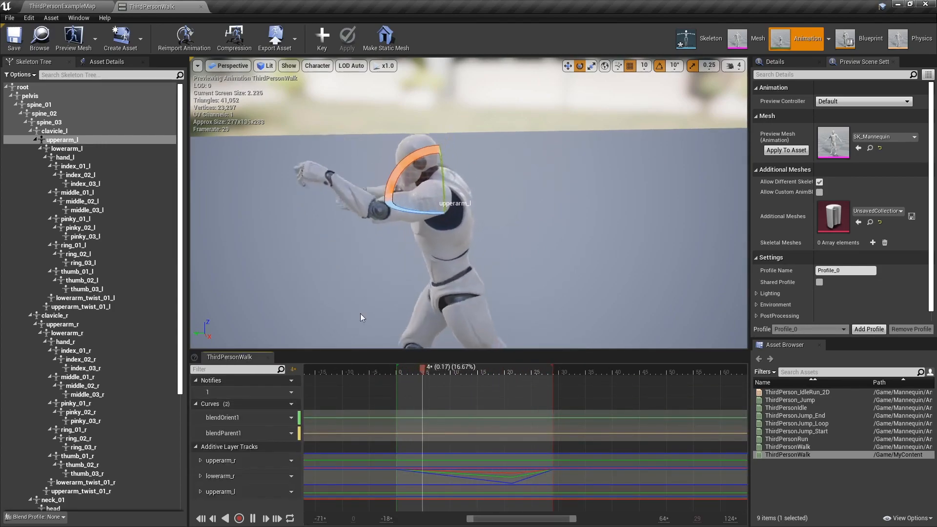
pyautogui.scroll(-5, 375, 296)
pyautogui.moveTo(377, 292); pyautogui.dragTo(401, 274, button='right')
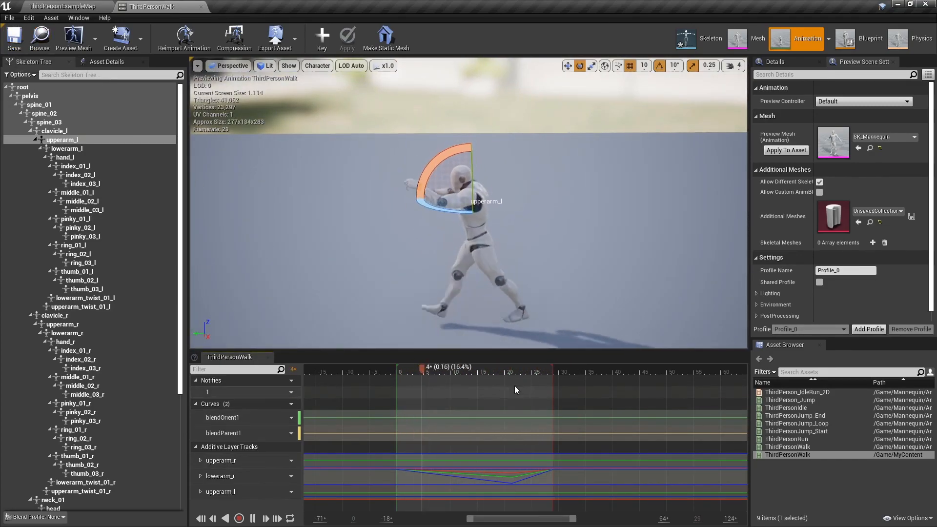
pyautogui.click(442, 369)
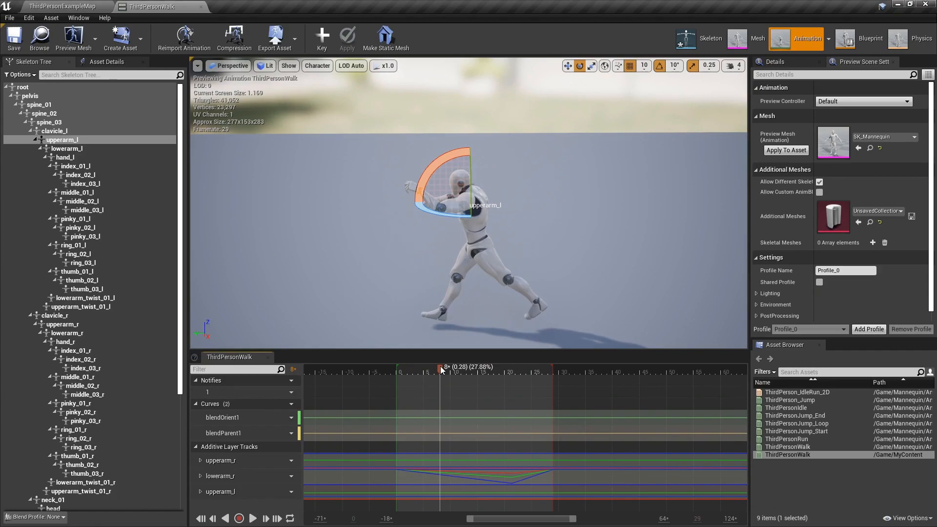